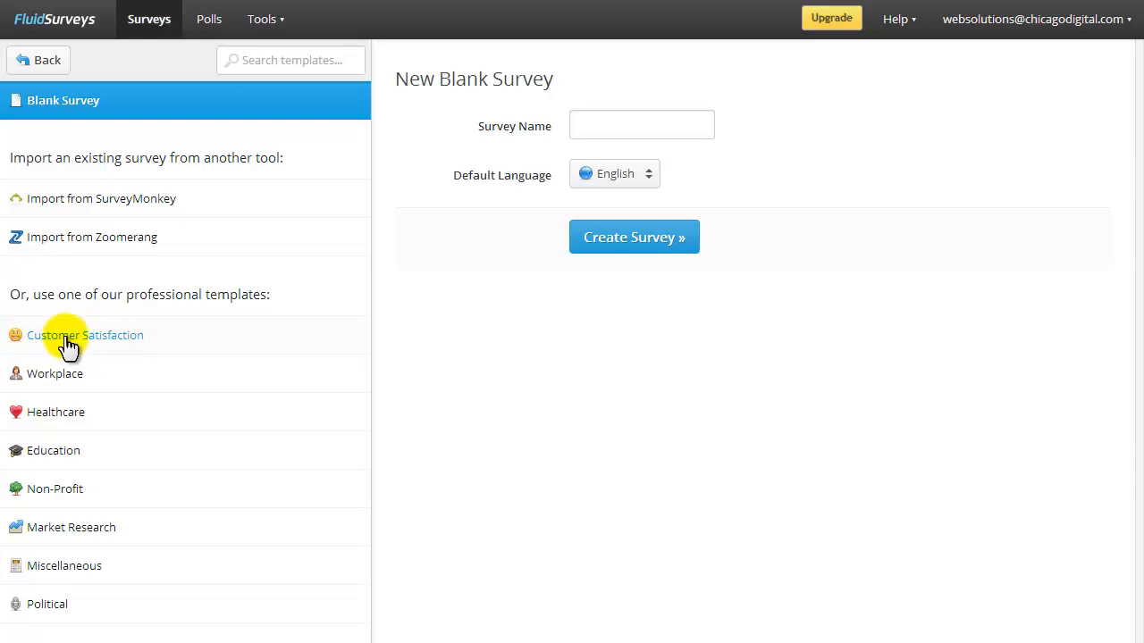
Choose the Customer Satisfaction Survey template from the Customer Satisfaction category.
{"action": "left_click", "coordinate": [67, 344]}
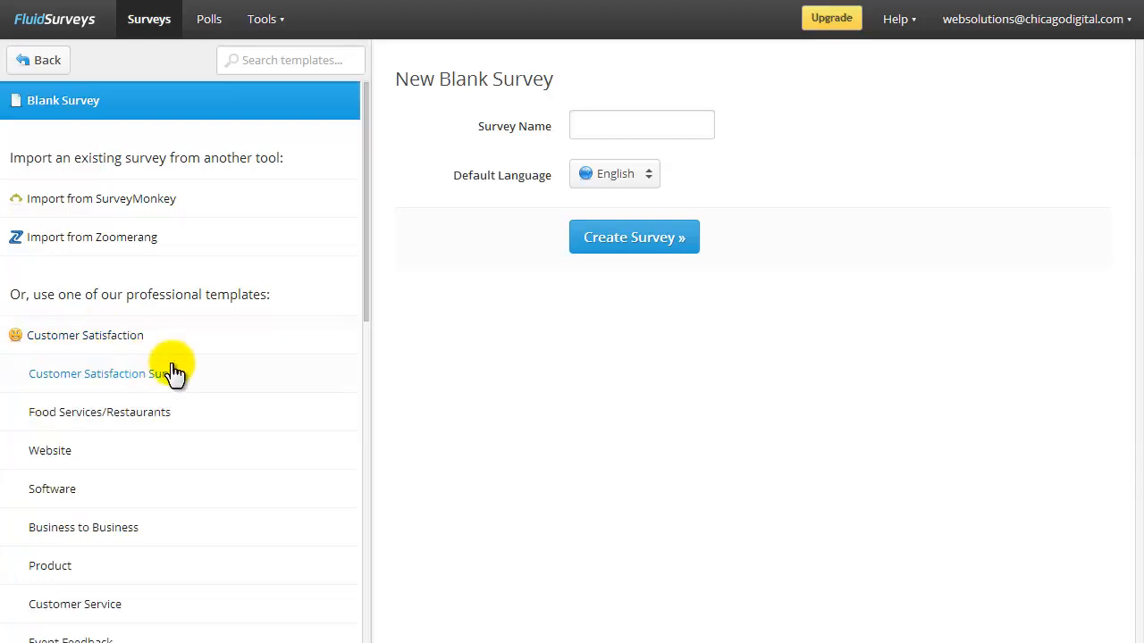
{"action": "scroll", "coordinate": [179, 374], "scroll_direction": "down", "scroll_amount": 1}
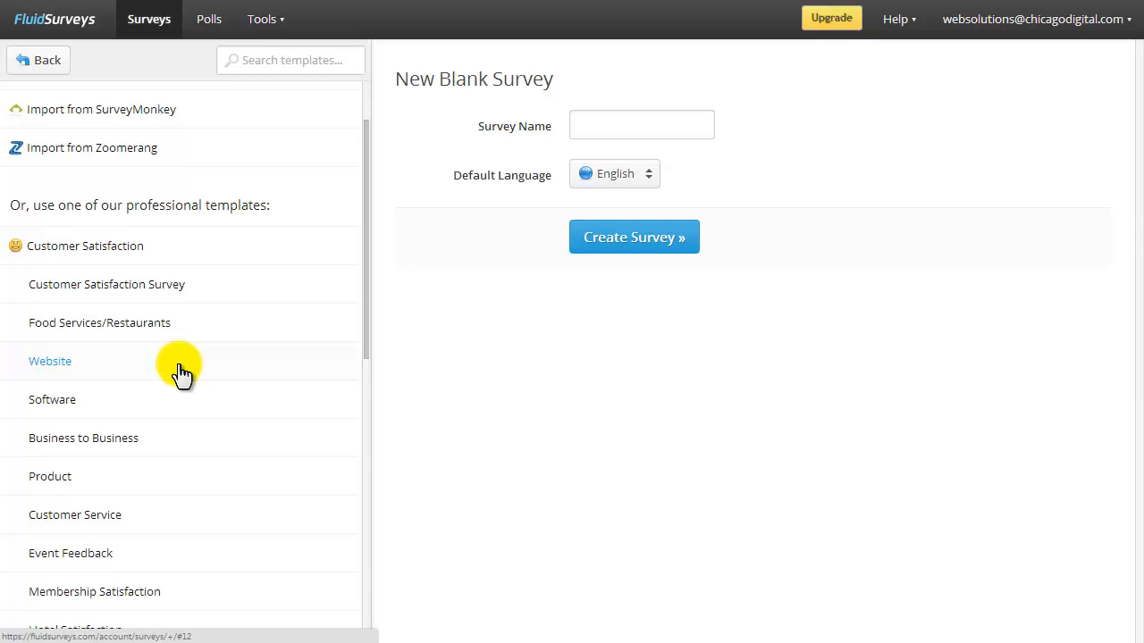
{"action": "left_click", "coordinate": [105, 286]}
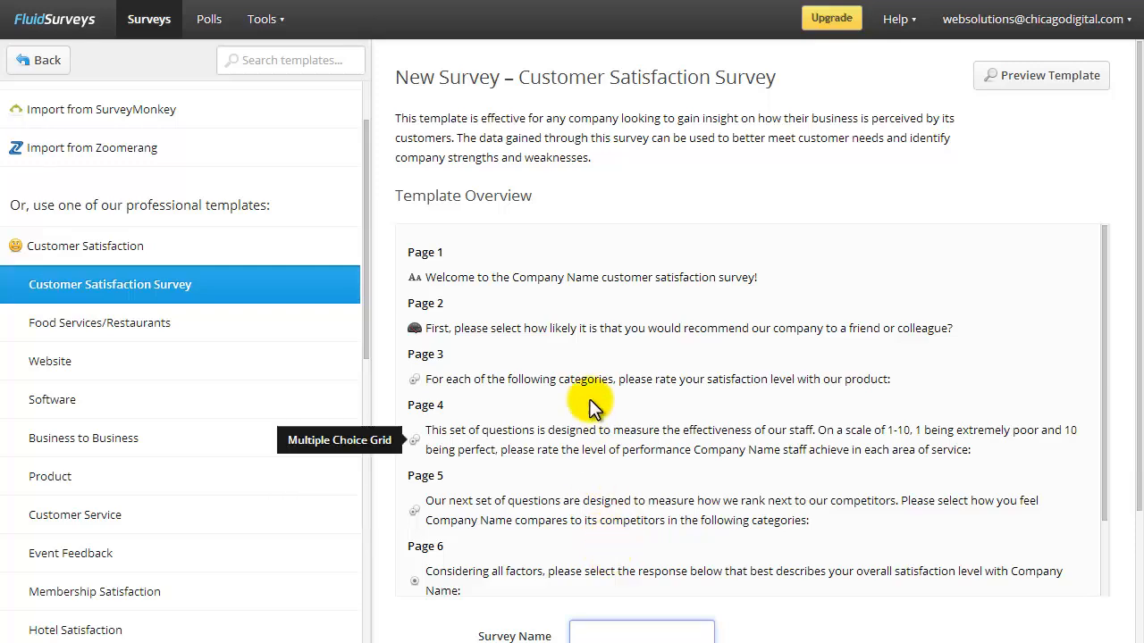
Create the survey with the name "Customer Satisfaction Survey Demo" and the company name "Solid Sky Tech".
{"action": "scroll", "coordinate": [591, 280], "scroll_direction": "down", "scroll_amount": 3}
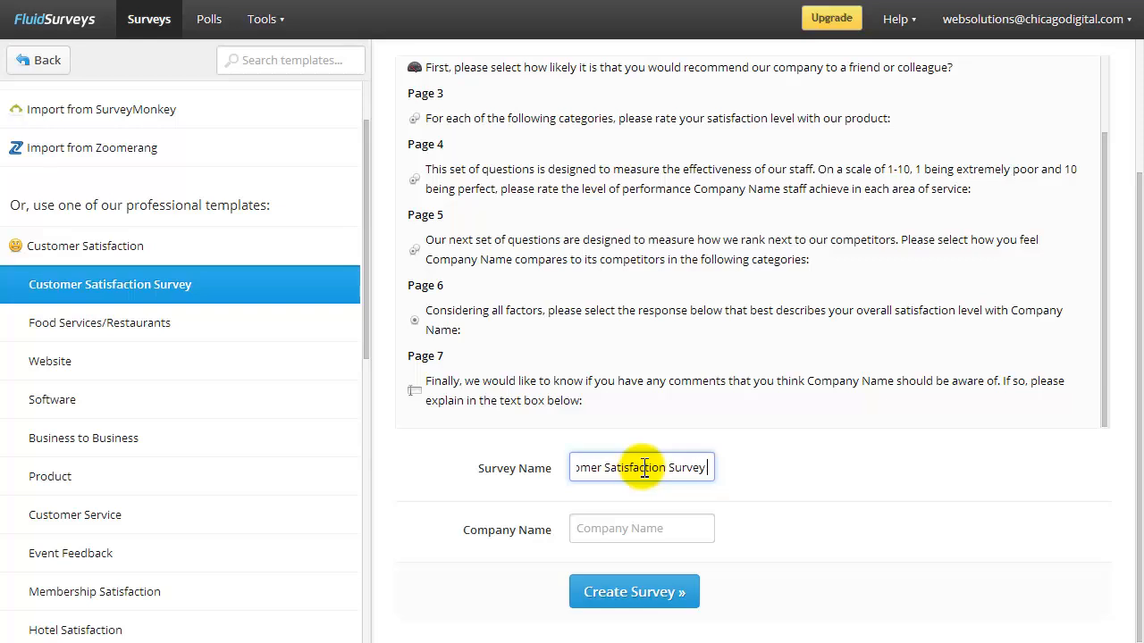
{"action": "left_click", "coordinate": [664, 529]}
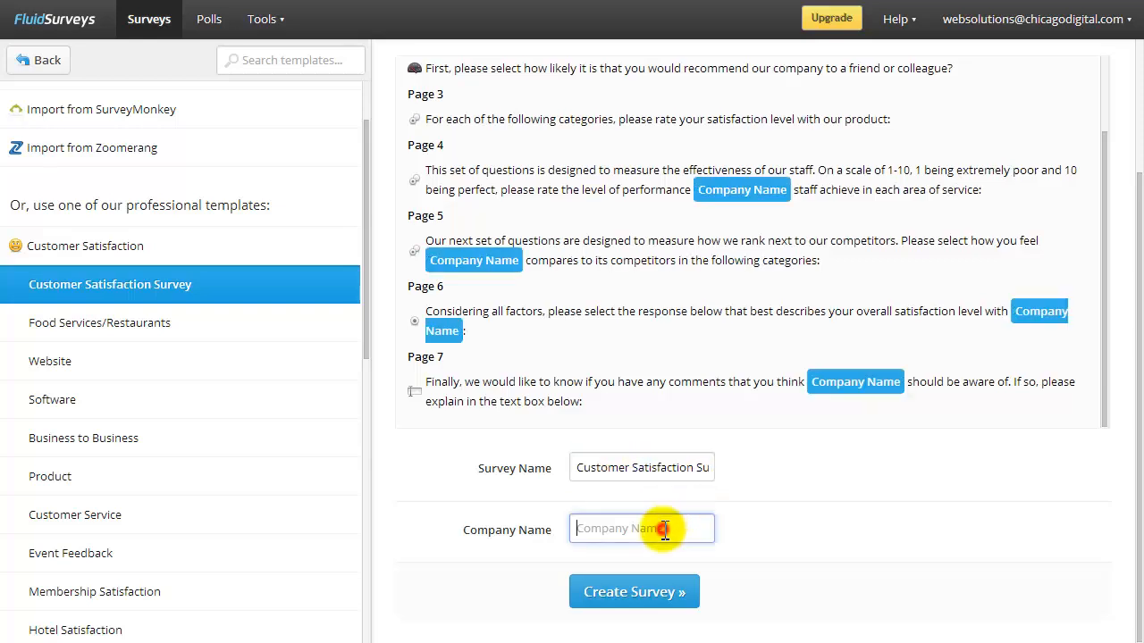
{"action": "type", "text": "Solid S"}
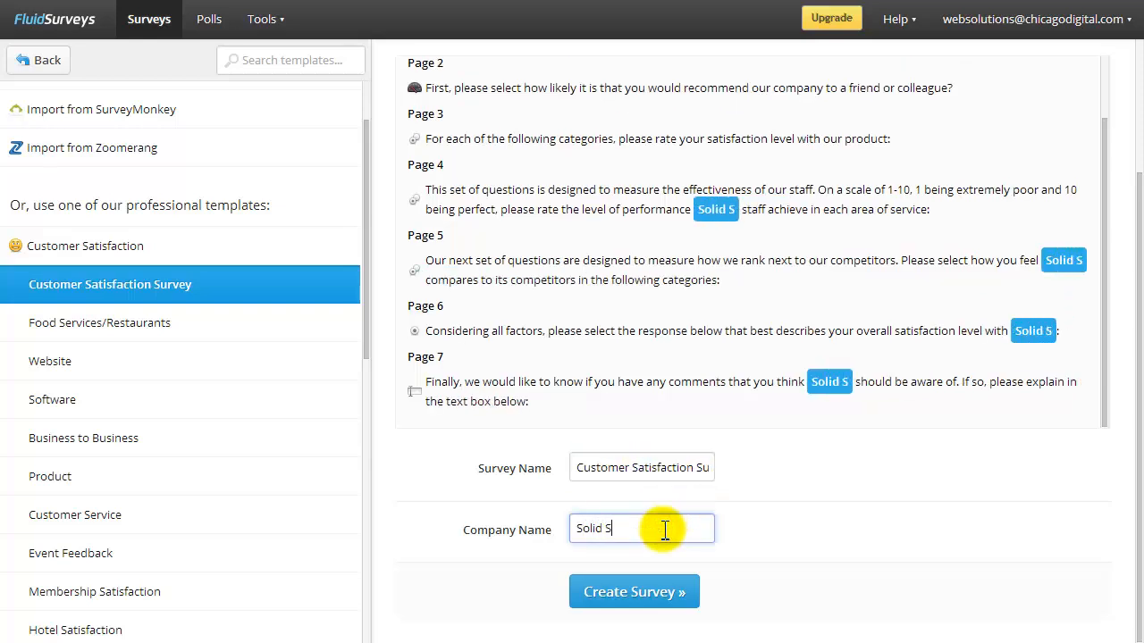
{"action": "type", "text": "ky Tech"}
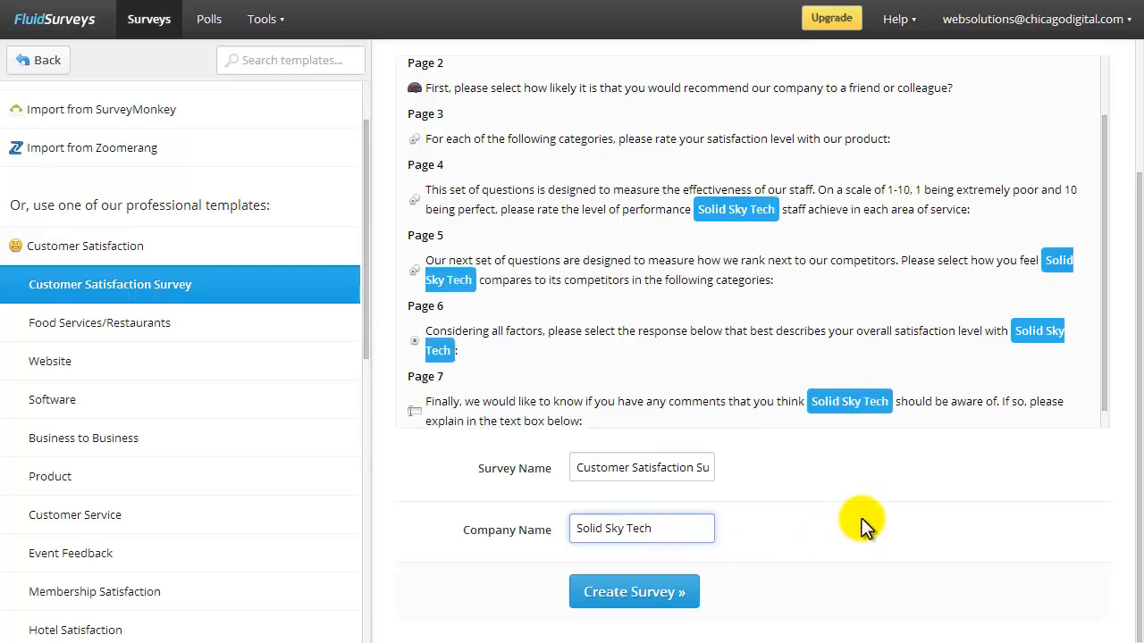
{"action": "left_click", "coordinate": [862, 518]}
{"action": "left_click", "coordinate": [674, 603]}
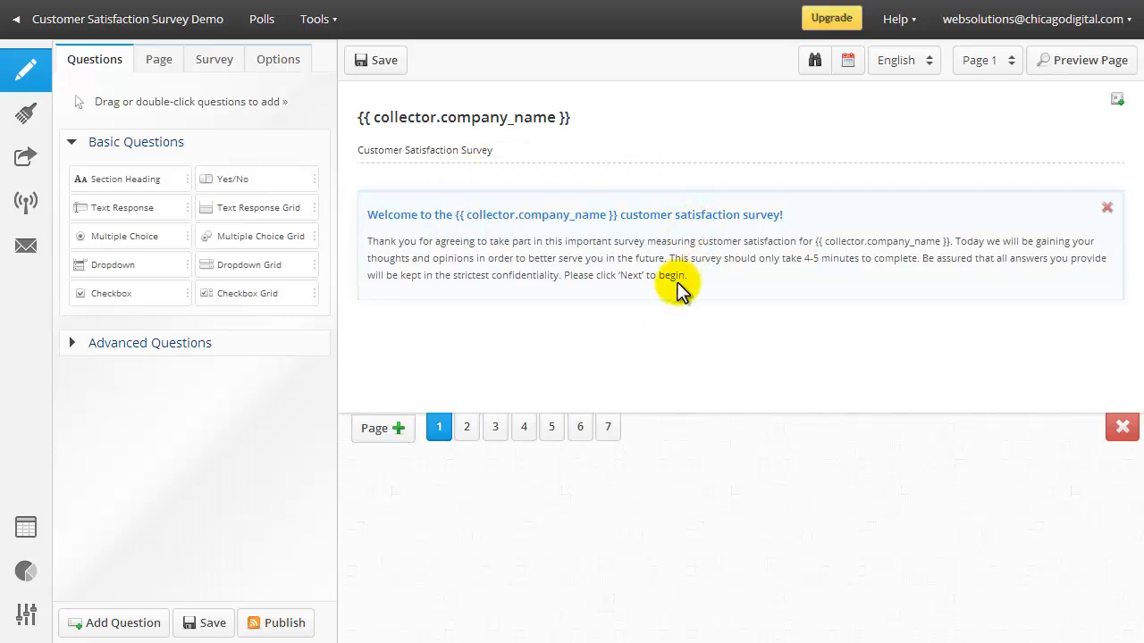
Apply the Plain theme to the survey and save it.
{"action": "left_click", "coordinate": [27, 119]}
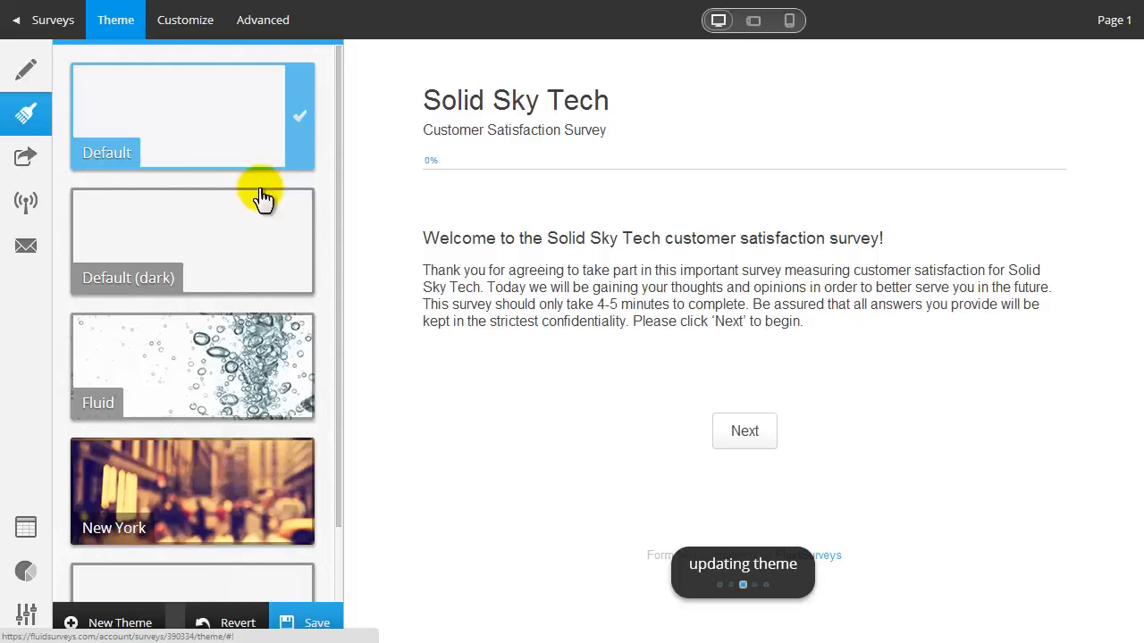
{"action": "scroll", "coordinate": [286, 340], "scroll_direction": "down", "scroll_amount": 1}
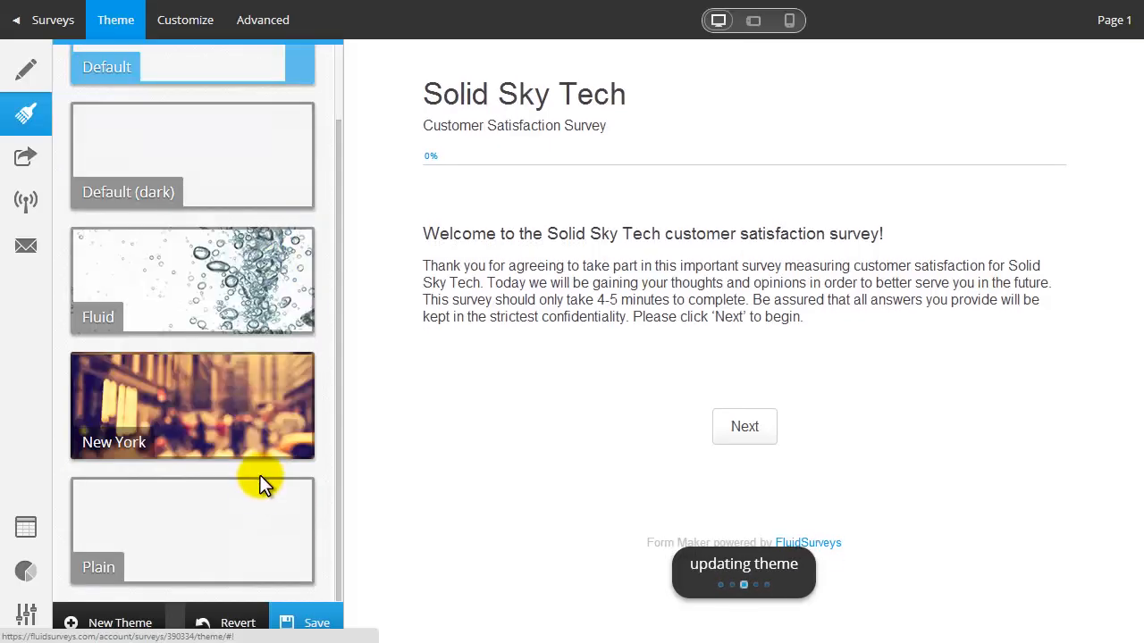
{"action": "scroll", "coordinate": [265, 362], "scroll_direction": "up", "scroll_amount": 1}
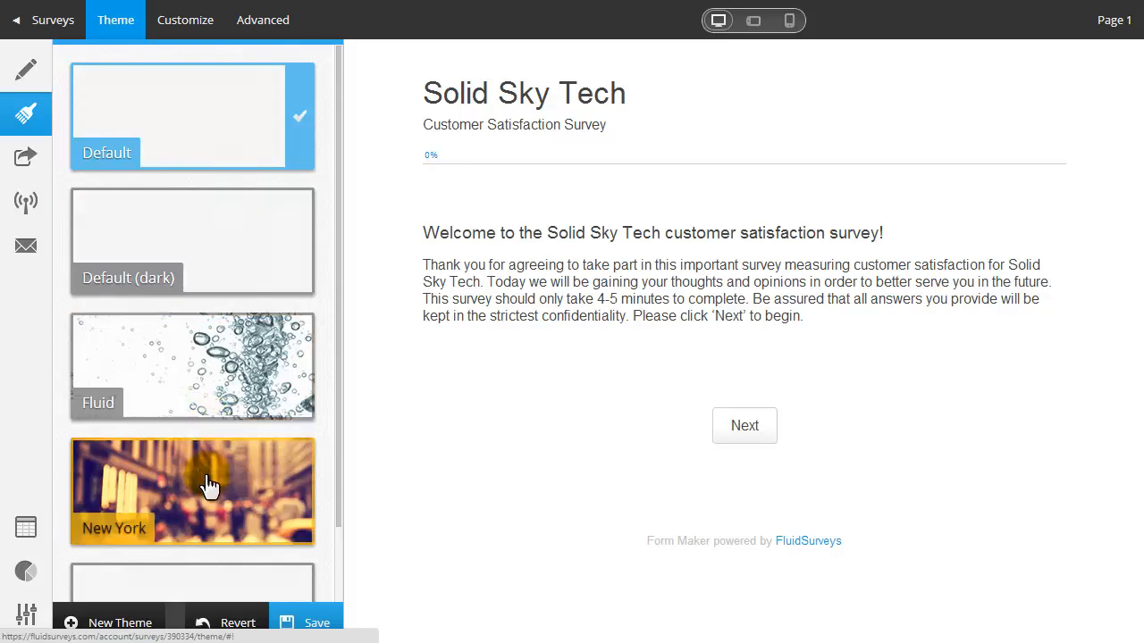
{"action": "scroll", "coordinate": [210, 476], "scroll_direction": "down", "scroll_amount": 1}
{"action": "left_click", "coordinate": [202, 534]}
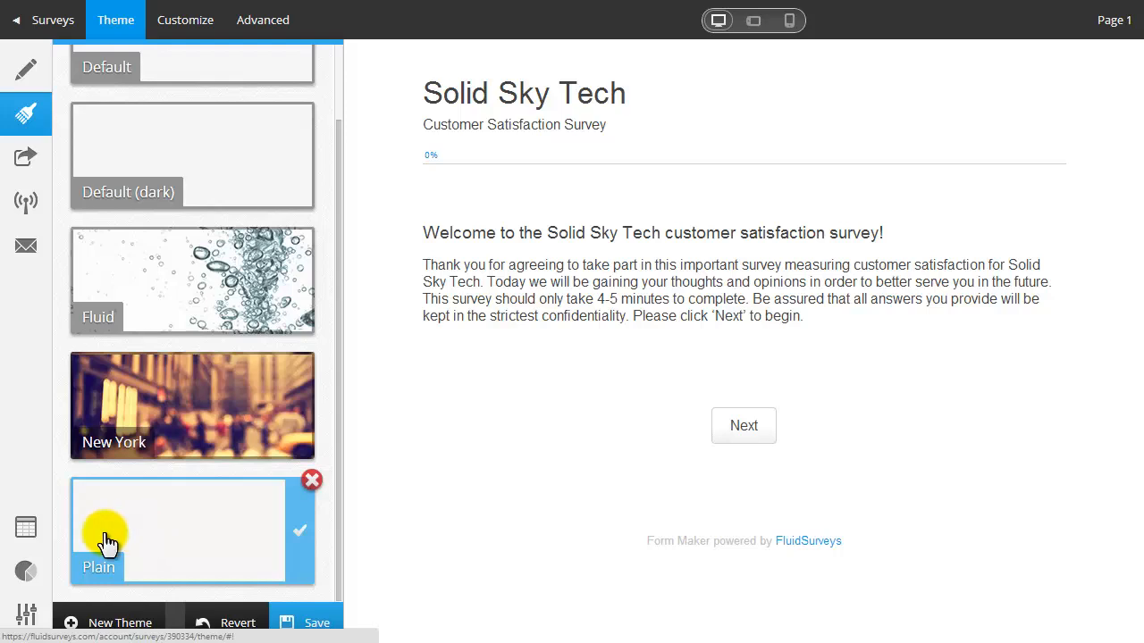
{"action": "left_click", "coordinate": [301, 613]}
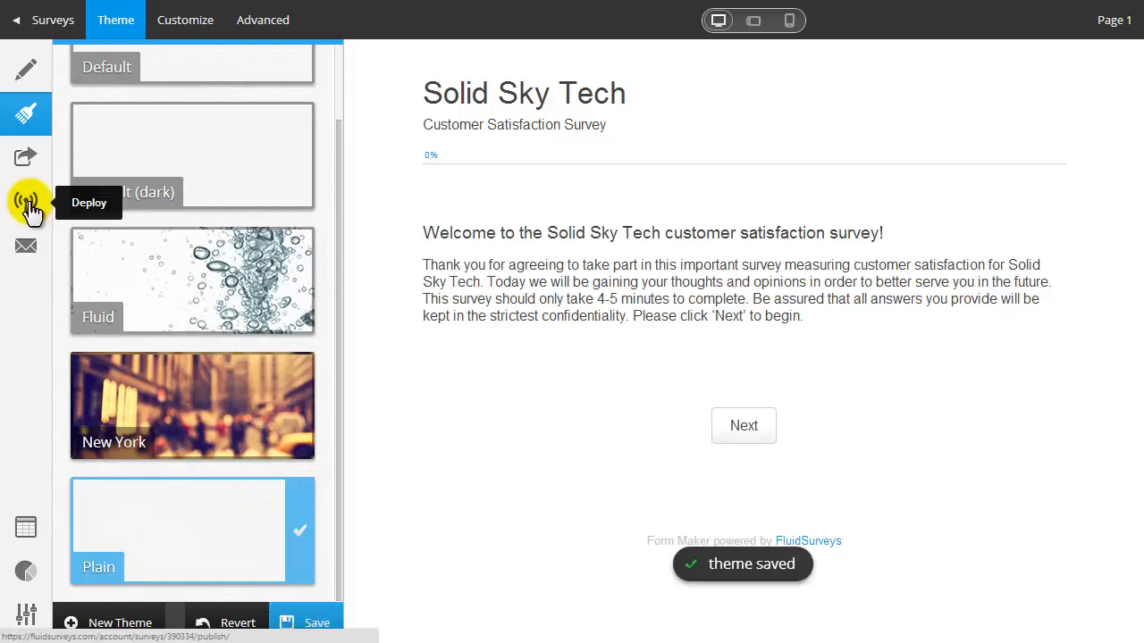
Open the survey's web deployment settings and copy its full web URL.
{"action": "left_click", "coordinate": [31, 206]}
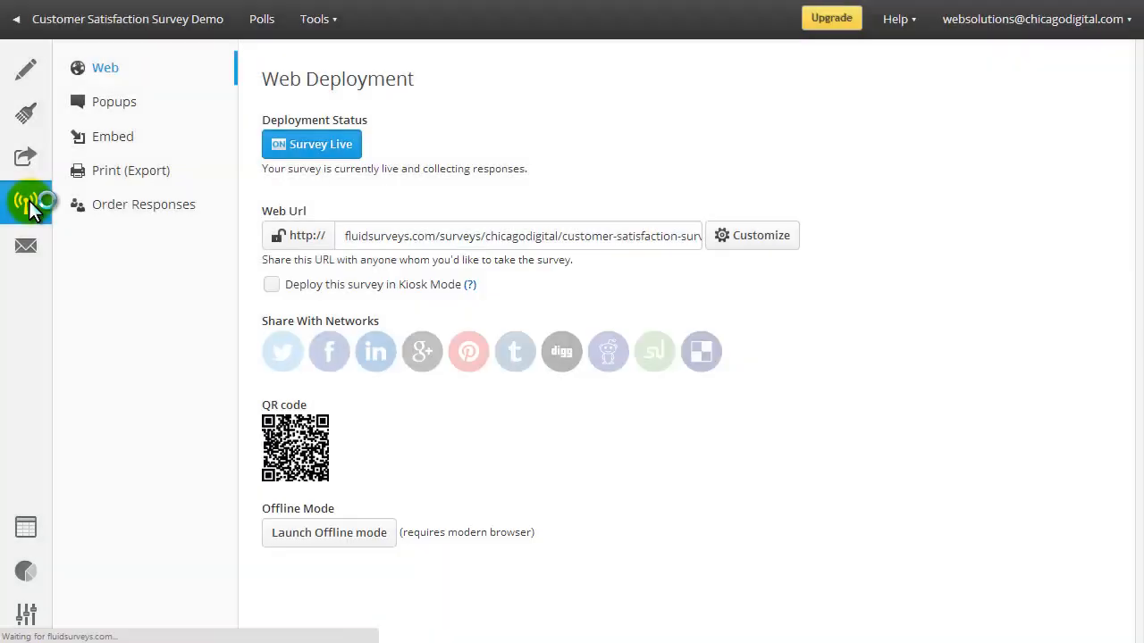
{"action": "left_click", "coordinate": [356, 239]}
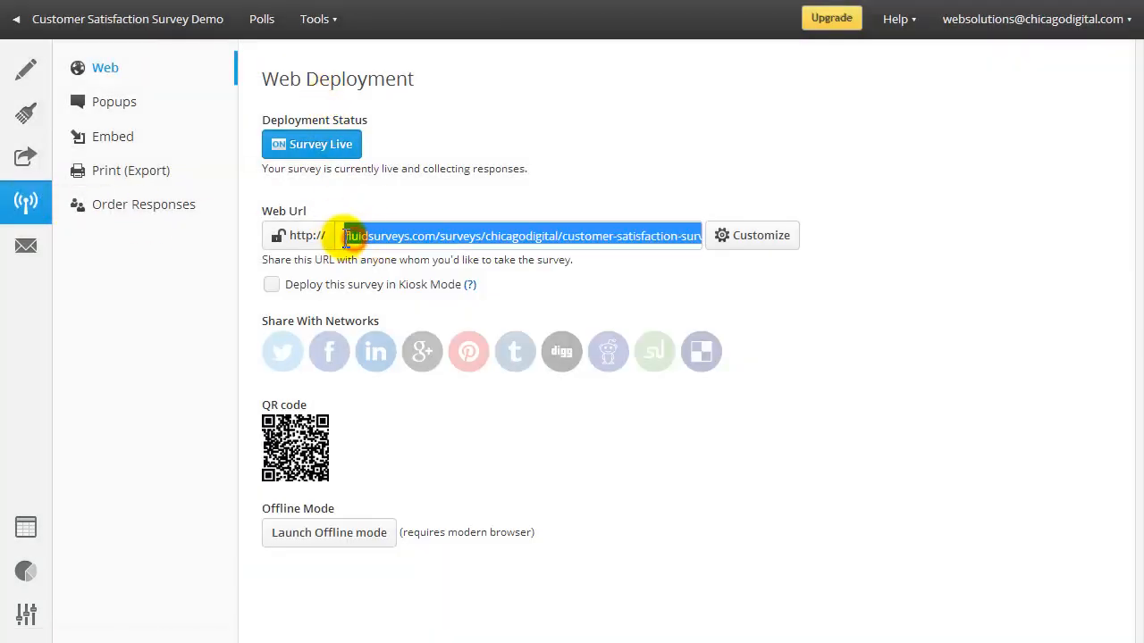
{"action": "left_click", "coordinate": [440, 263]}
{"action": "left_click", "coordinate": [306, 246]}
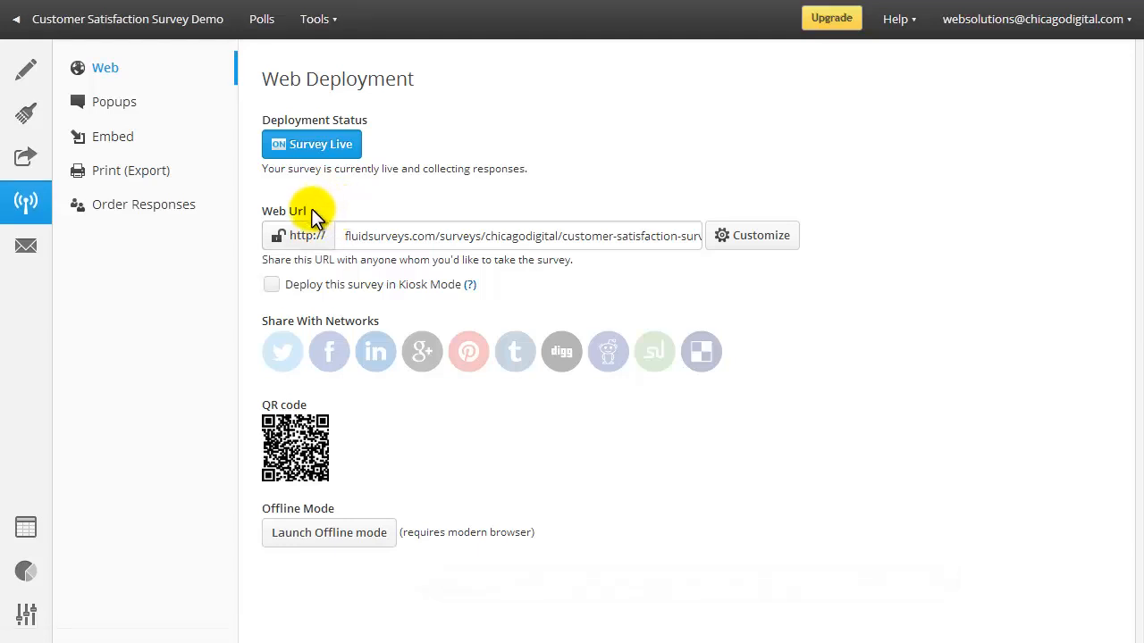
{"action": "left_click_drag", "start_coordinate": [346, 237], "coordinate": [618, 244]}
{"action": "left_click", "coordinate": [401, 242]}
{"action": "triple_click", "coordinate": [400, 242]}
{"action": "left_click", "coordinate": [350, 235]}
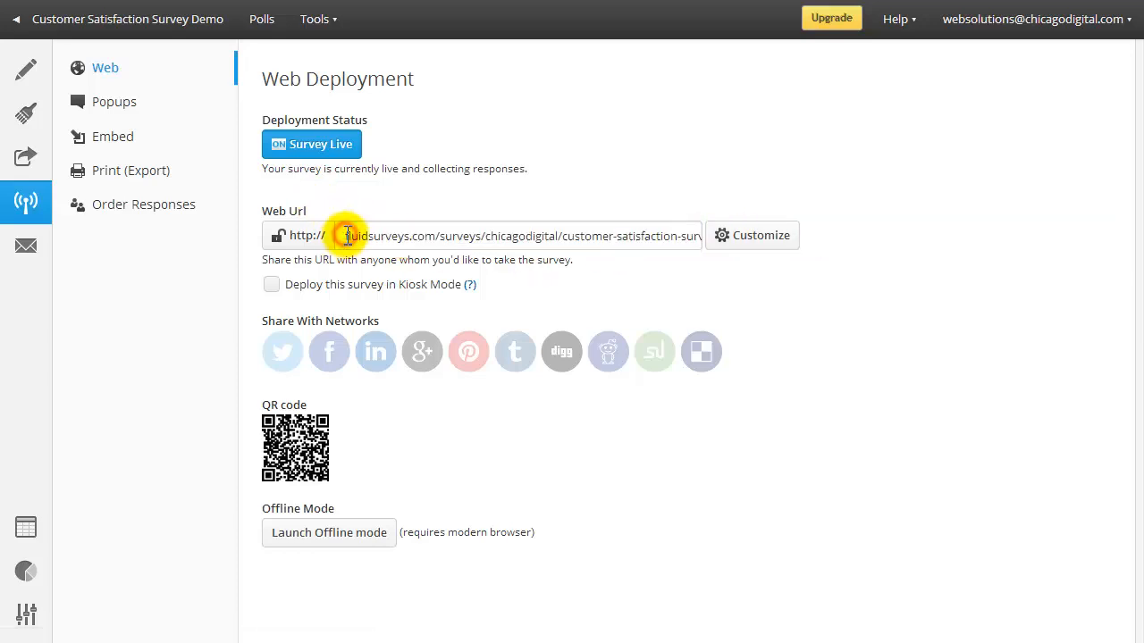
{"action": "left_click_drag", "start_coordinate": [347, 236], "coordinate": [695, 231]}
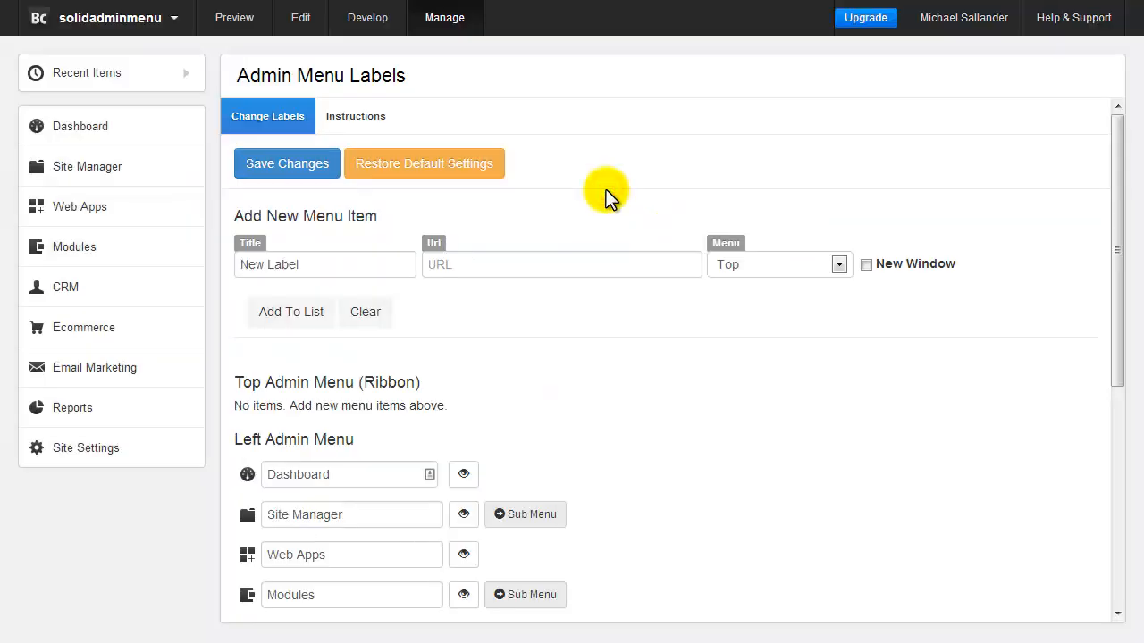
In Business Catalyst's Admin Menu Labels, add a "Feedback" item with the copied survey URL to the Left menu.
{"action": "left_click_drag", "start_coordinate": [312, 264], "coordinate": [237, 265]}
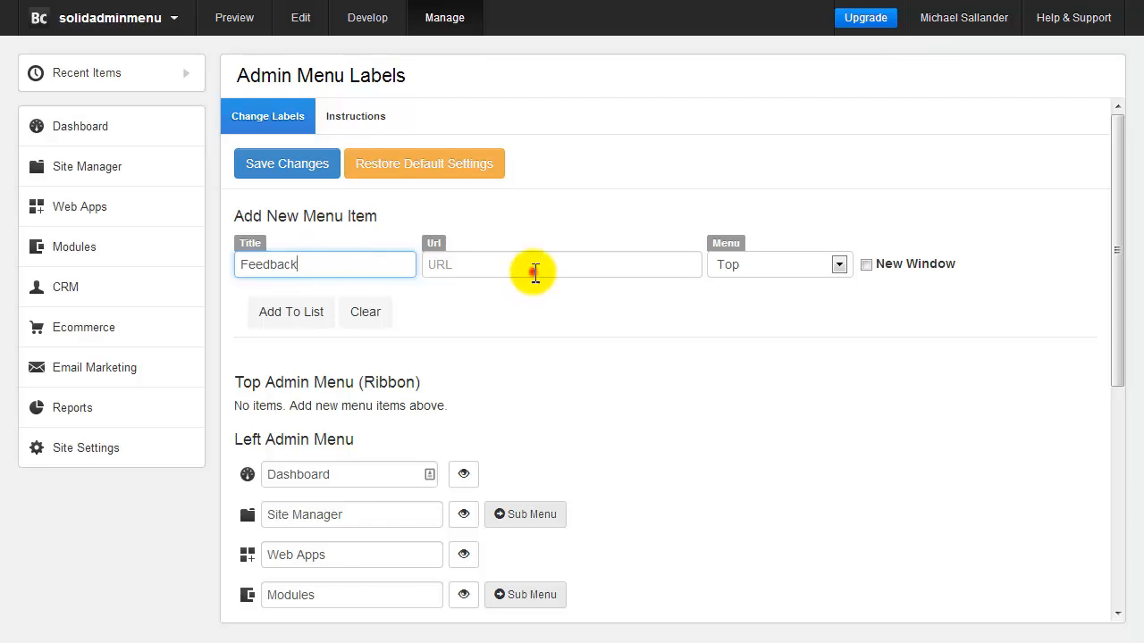
{"action": "left_click", "coordinate": [531, 274]}
{"action": "key", "text": "ctrl+v"}
{"action": "left_click", "coordinate": [757, 264]}
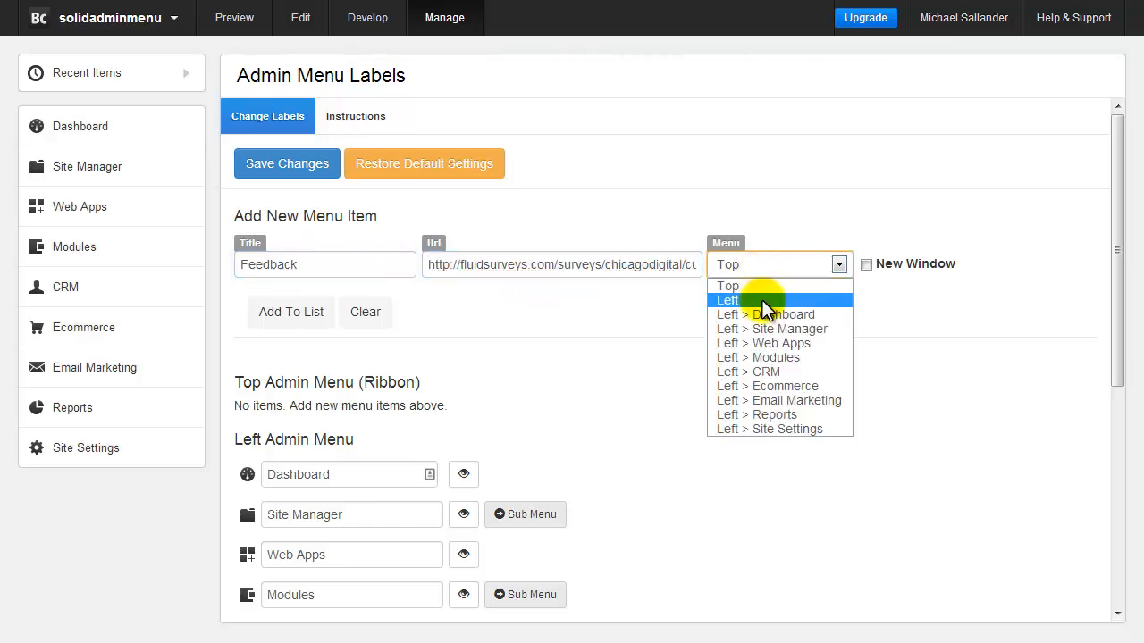
{"action": "left_click", "coordinate": [764, 302]}
{"action": "left_click", "coordinate": [299, 313]}
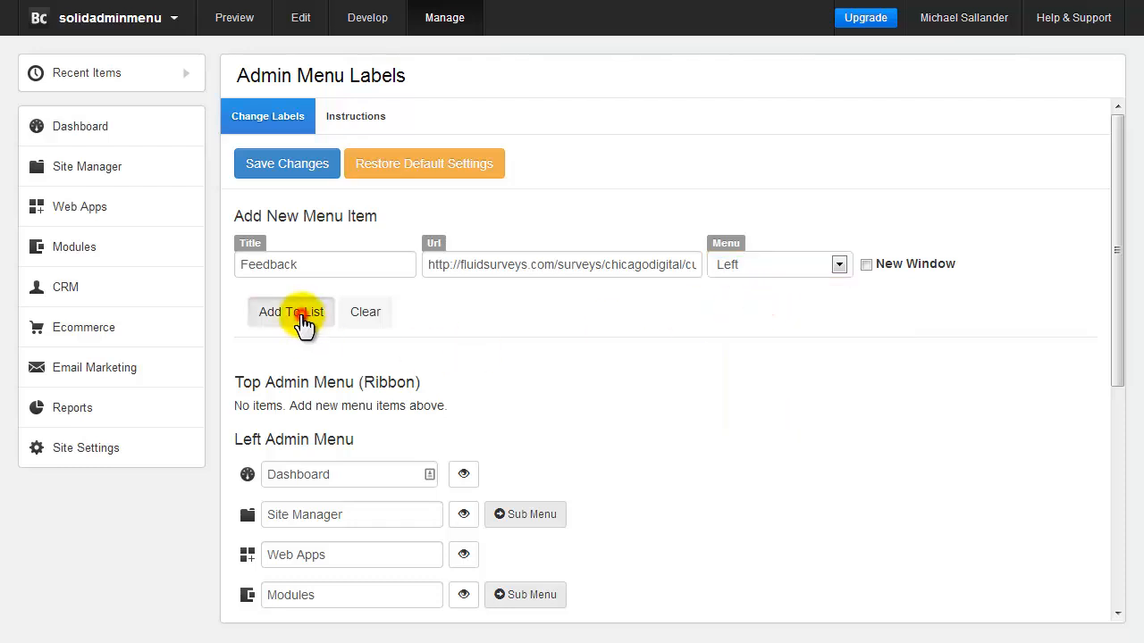
Move the Feedback item to the end of the Left Admin Menu list, below Site Settings.
{"action": "scroll", "coordinate": [457, 323], "scroll_direction": "down", "scroll_amount": 2}
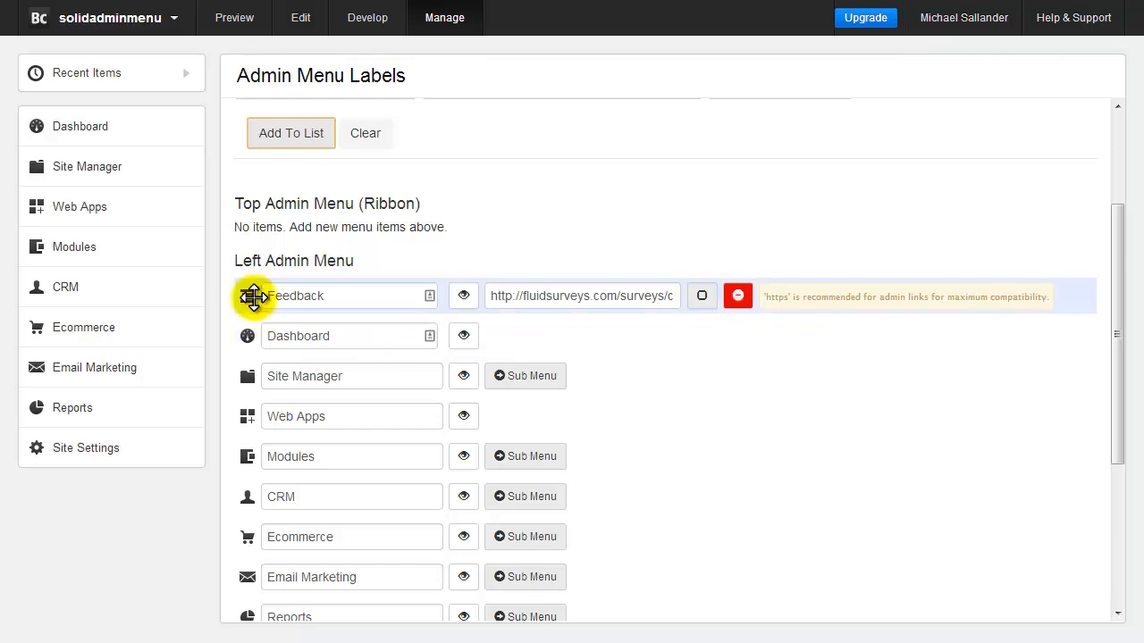
{"action": "scroll", "coordinate": [313, 304], "scroll_direction": "down", "scroll_amount": 1}
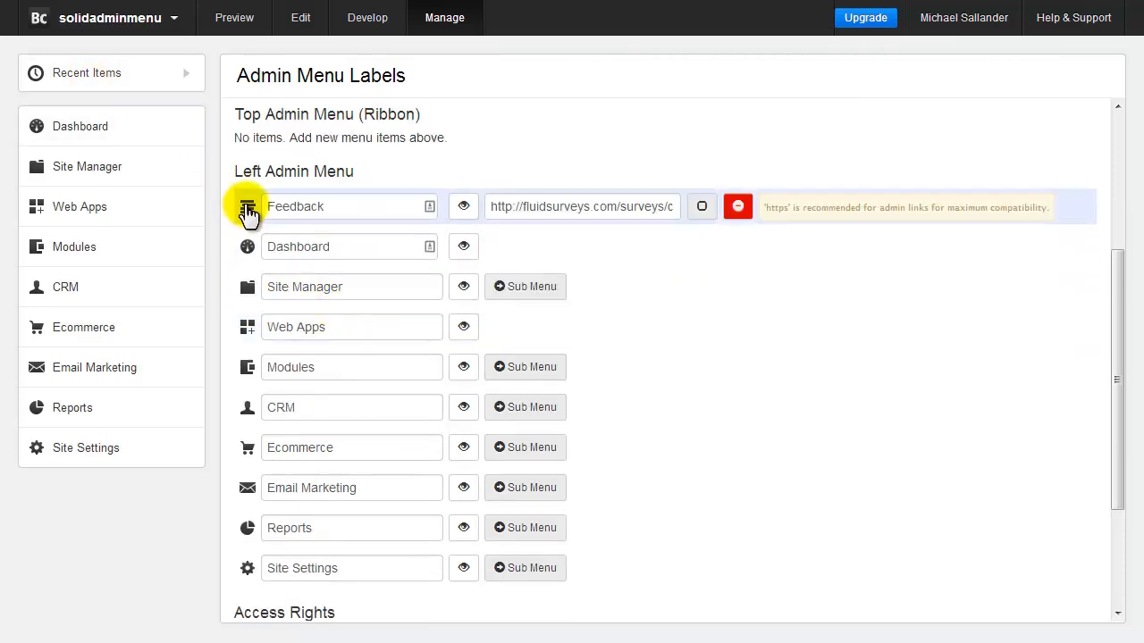
{"action": "left_click_drag", "start_coordinate": [254, 196], "coordinate": [253, 482]}
{"action": "scroll", "coordinate": [259, 295], "scroll_direction": "down", "scroll_amount": 1}
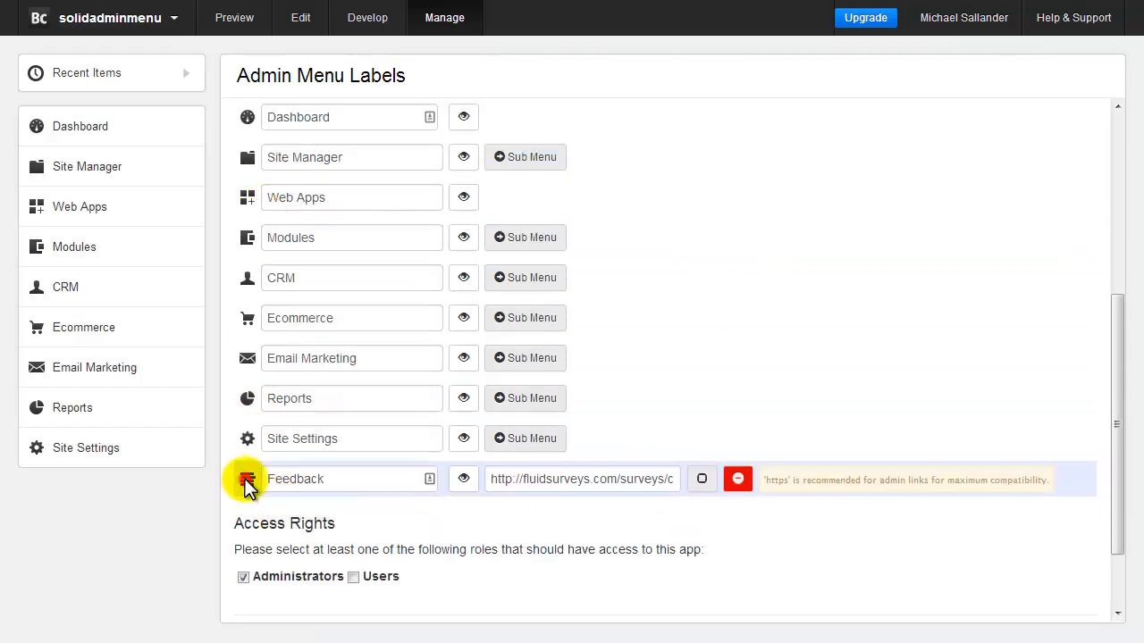
Assign the group-of-people icon from the icon library to the Feedback item.
{"action": "left_click", "coordinate": [245, 480]}
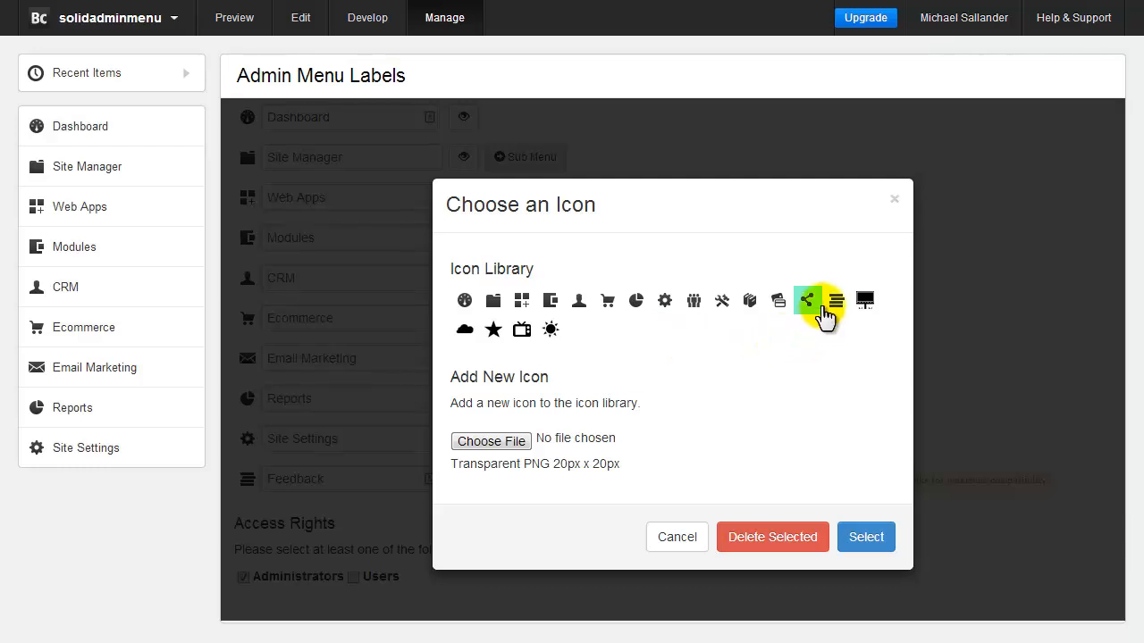
{"action": "left_click", "coordinate": [836, 304]}
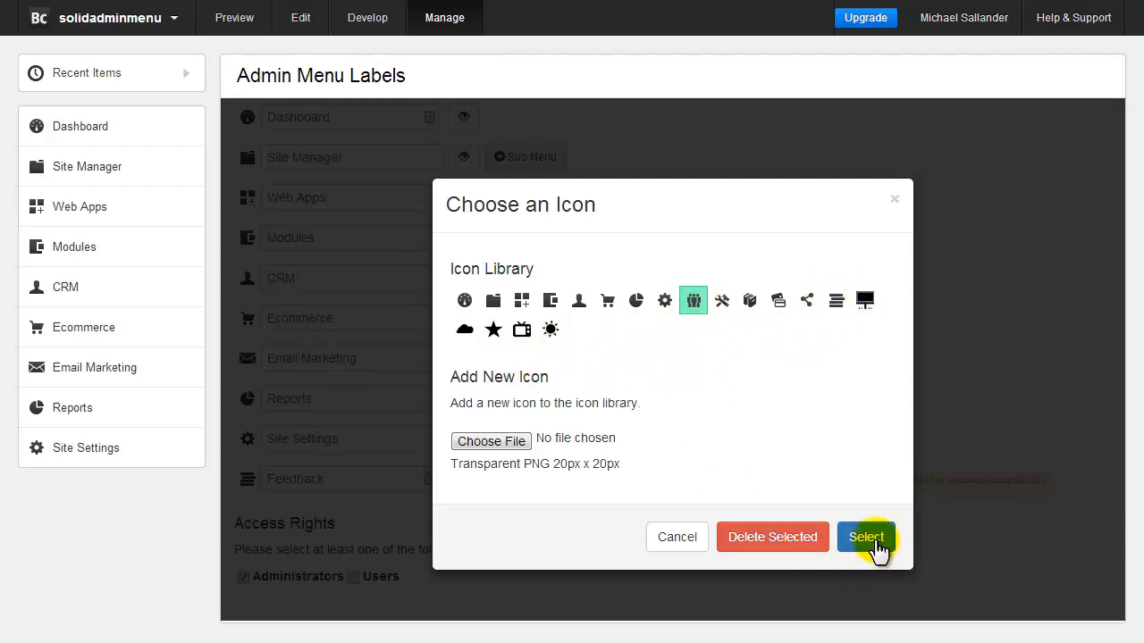
{"action": "left_click", "coordinate": [872, 541]}
Save the admin menu changes and refresh the browser to load the updated menu.
{"action": "scroll", "coordinate": [595, 385], "scroll_direction": "down", "scroll_amount": 2}
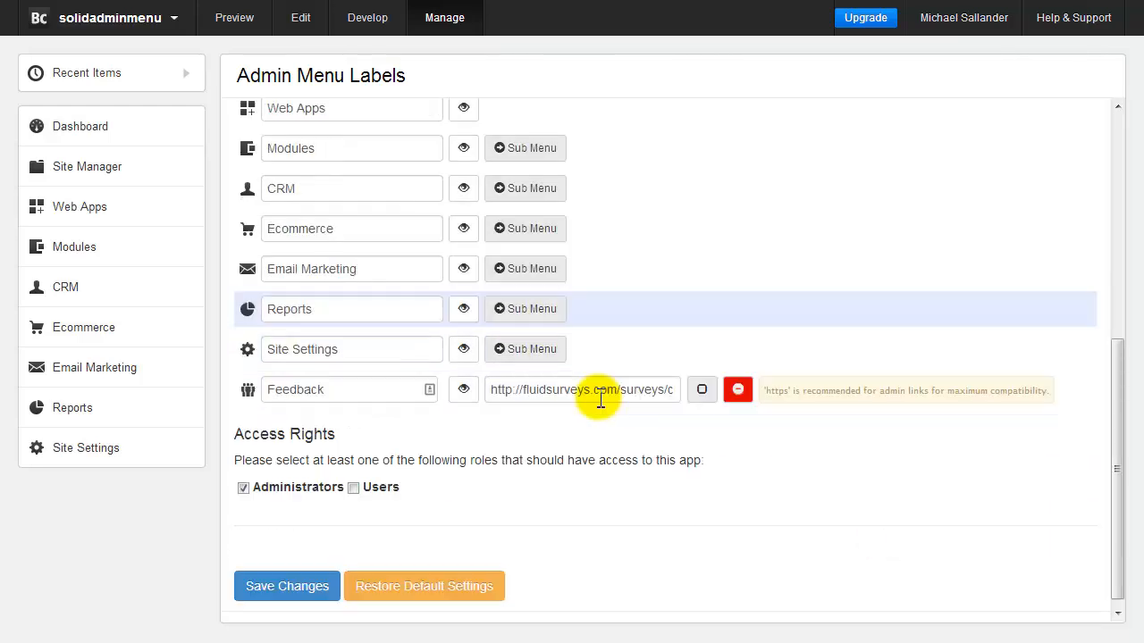
{"action": "left_click", "coordinate": [288, 585]}
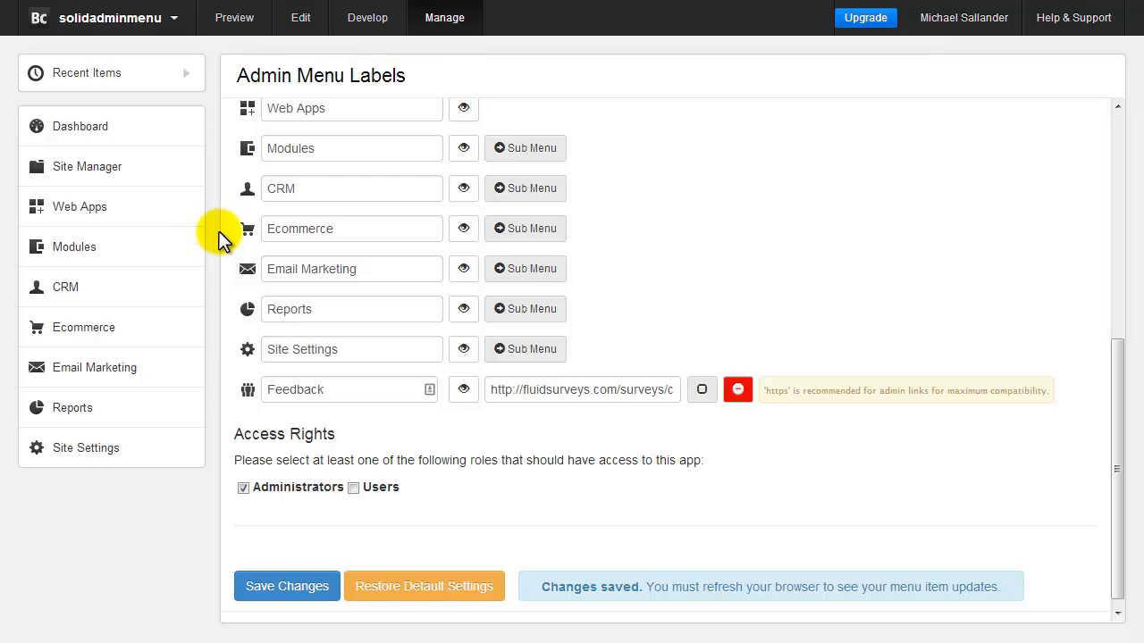
{"action": "key", "text": "F5"}
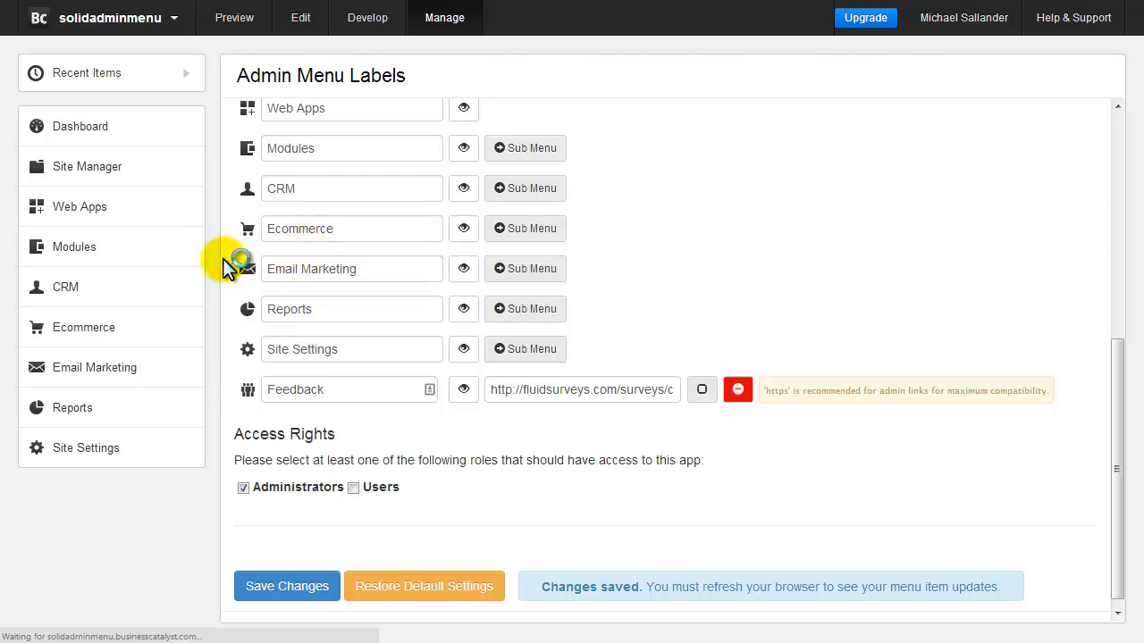
{"action": "left_click", "coordinate": [116, 449]}
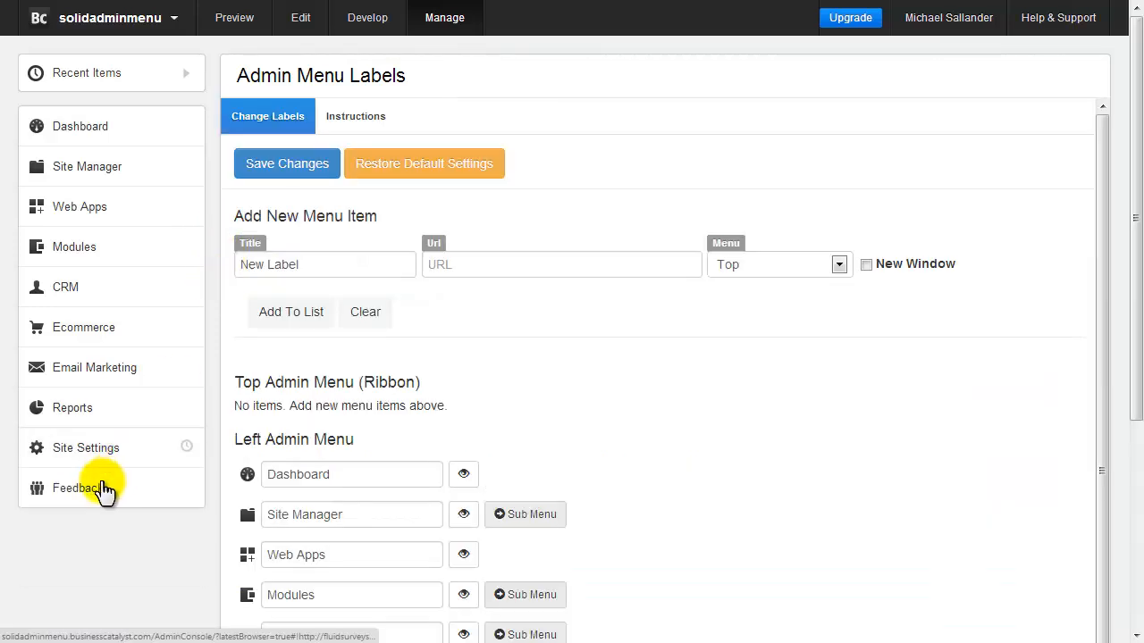
Open the new Feedback menu item, start the embedded survey and submit 10 for the likelihood of recommending the company.
{"action": "left_click", "coordinate": [82, 497]}
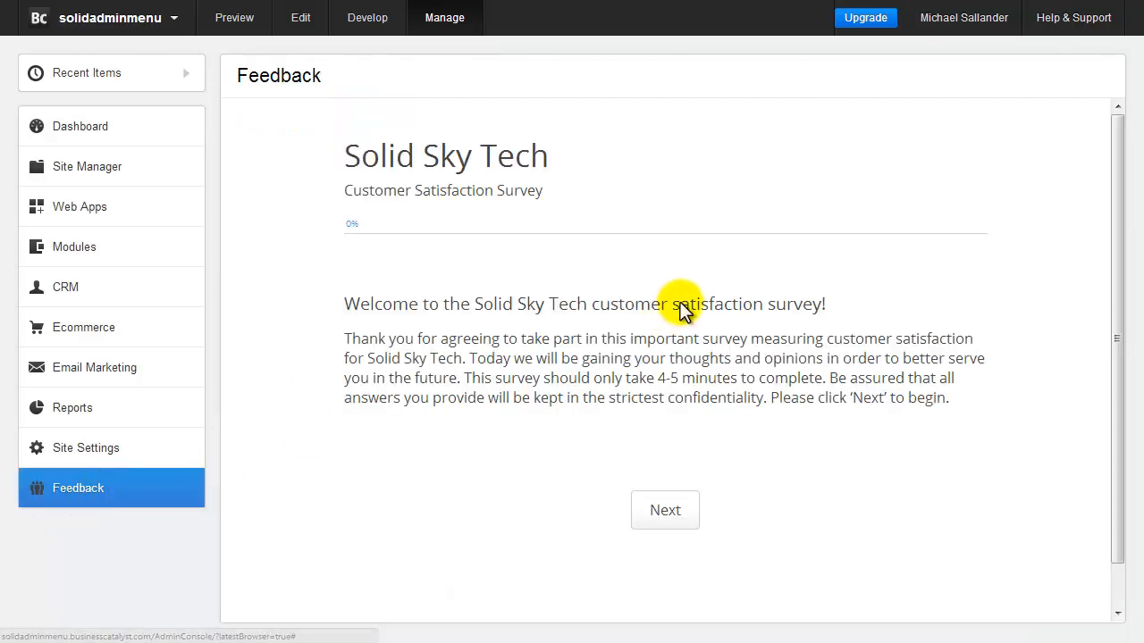
{"action": "scroll", "coordinate": [587, 242], "scroll_direction": "down", "scroll_amount": 1}
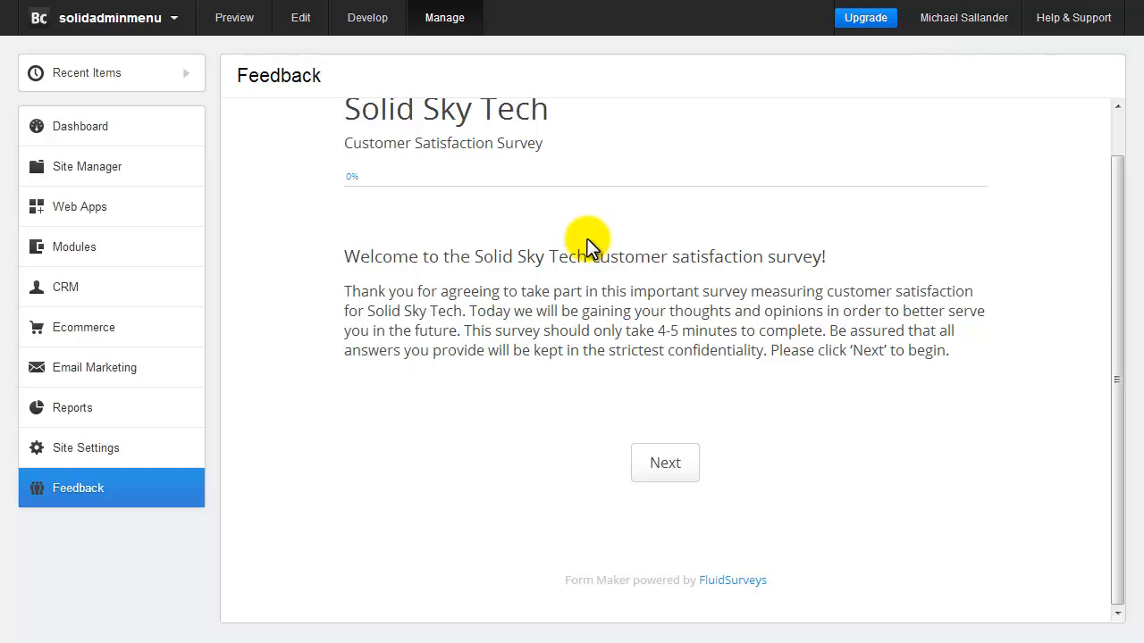
{"action": "scroll", "coordinate": [587, 242], "scroll_direction": "up", "scroll_amount": 1}
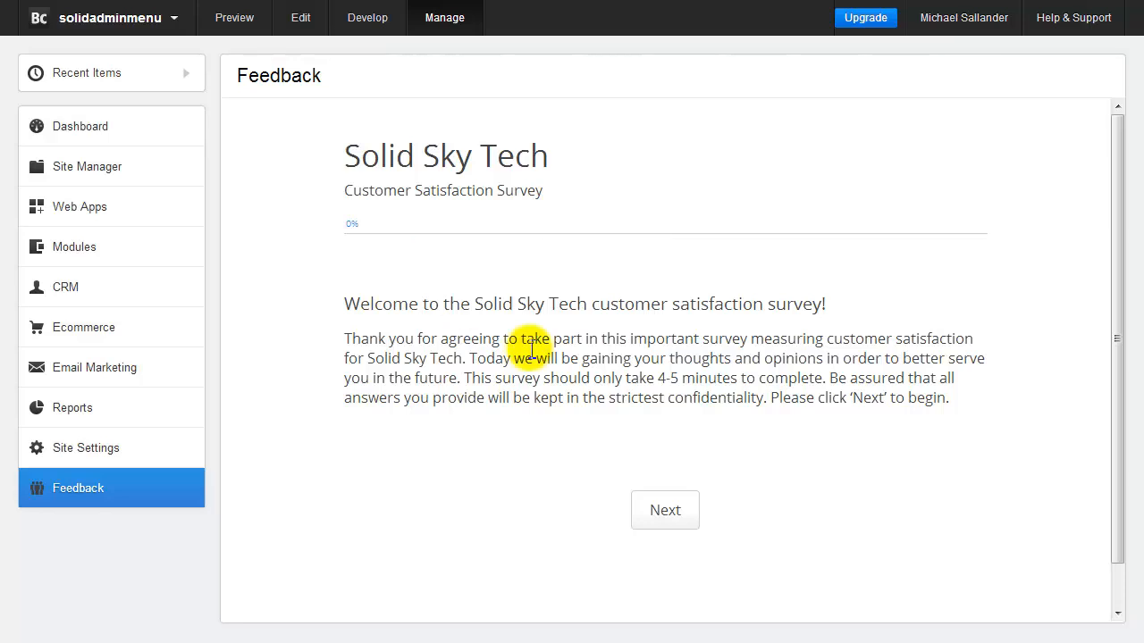
{"action": "left_click", "coordinate": [676, 514]}
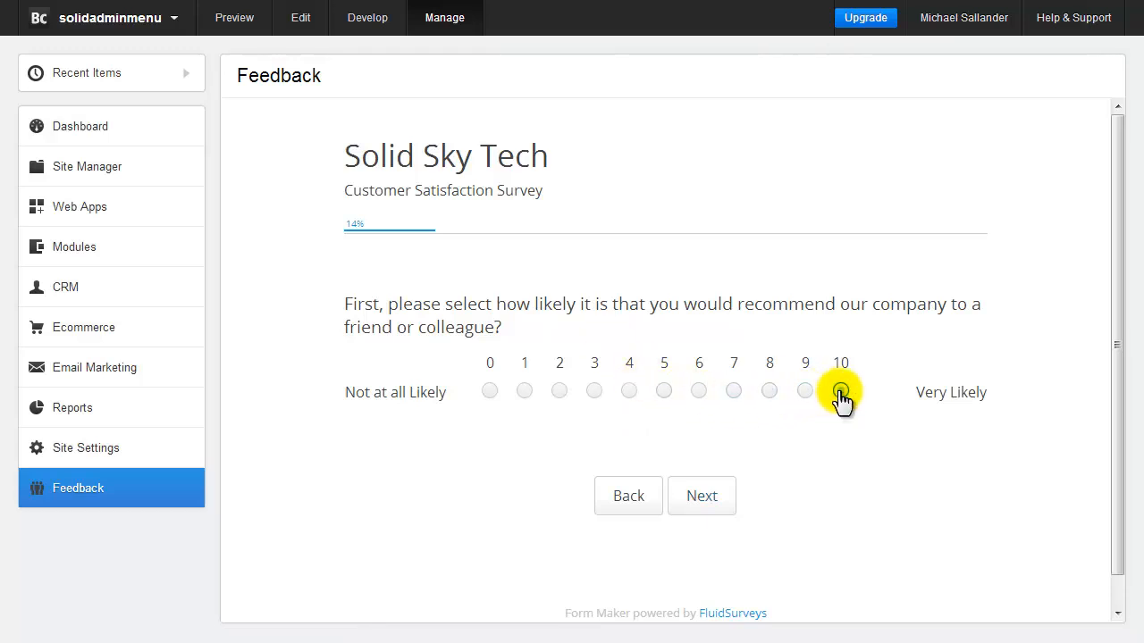
{"action": "left_click", "coordinate": [841, 393]}
{"action": "left_click", "coordinate": [707, 503]}
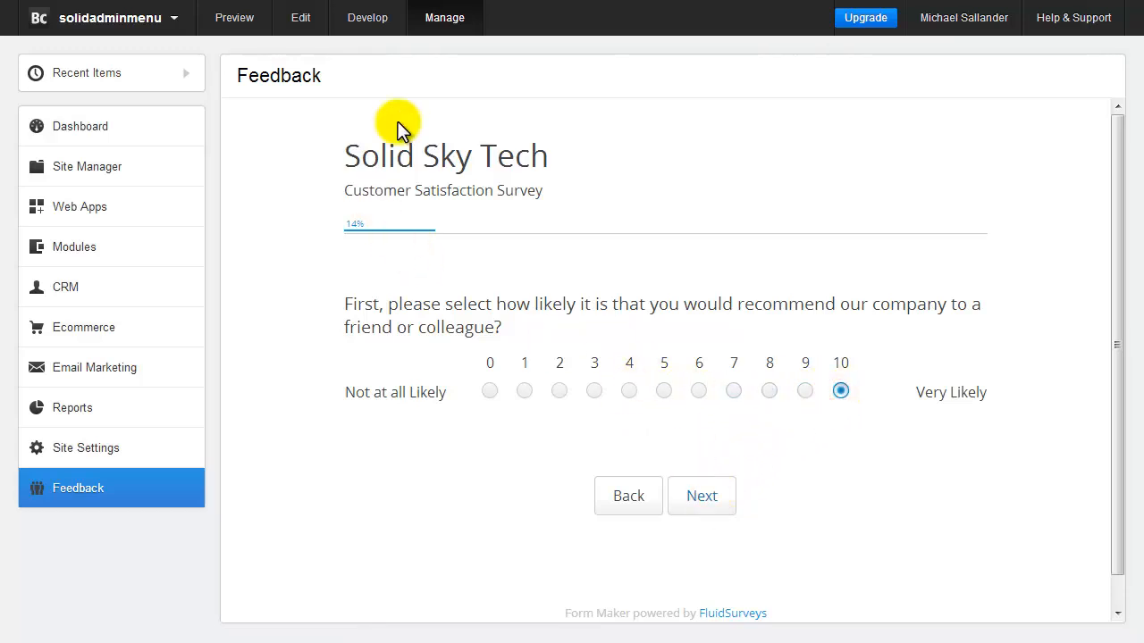
Rate Overall Product, Usability, Price and Design as Very Satisfied in the product satisfaction question and try to continue the survey.
{"action": "left_click", "coordinate": [705, 498]}
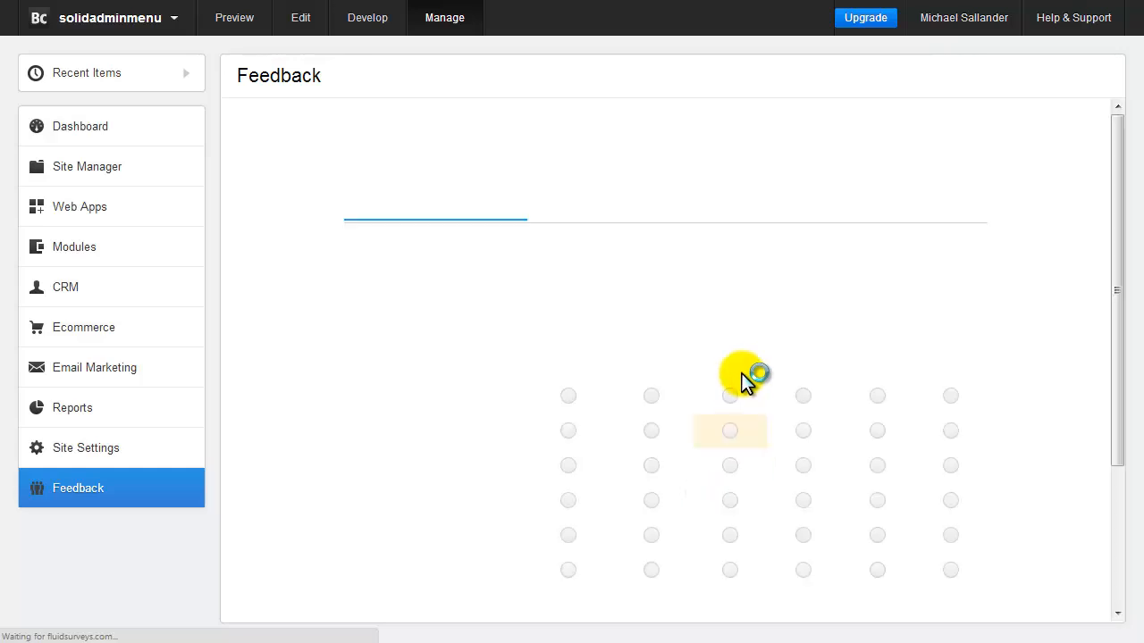
{"action": "left_click", "coordinate": [879, 418]}
{"action": "left_click", "coordinate": [879, 455]}
{"action": "scroll", "coordinate": [881, 460], "scroll_direction": "down", "scroll_amount": 1}
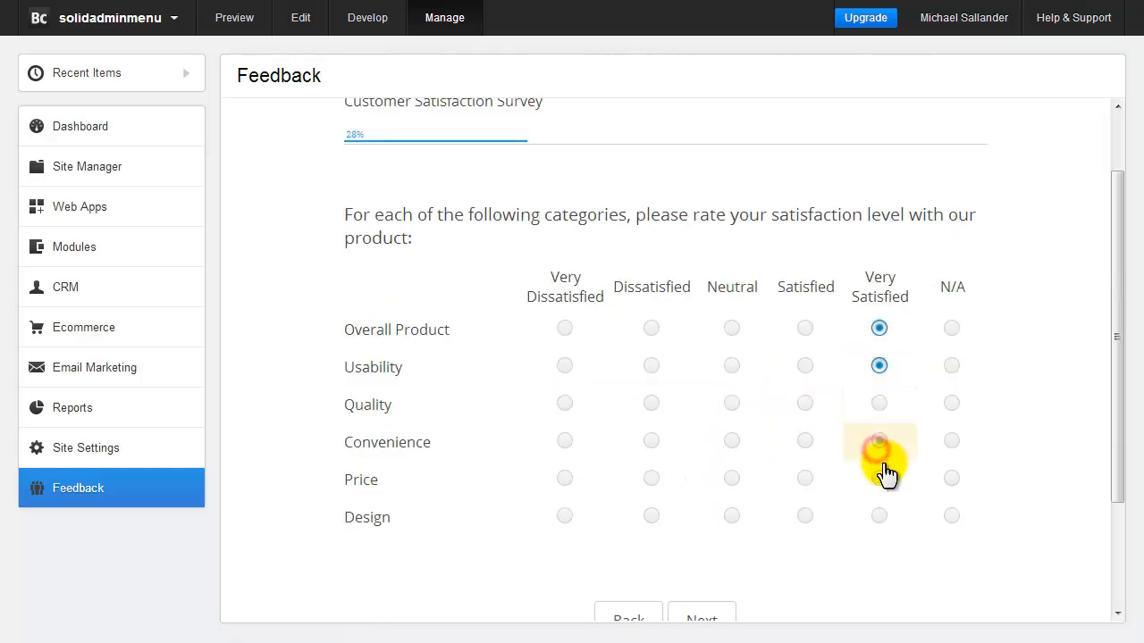
{"action": "left_click", "coordinate": [879, 479]}
{"action": "left_click", "coordinate": [879, 515]}
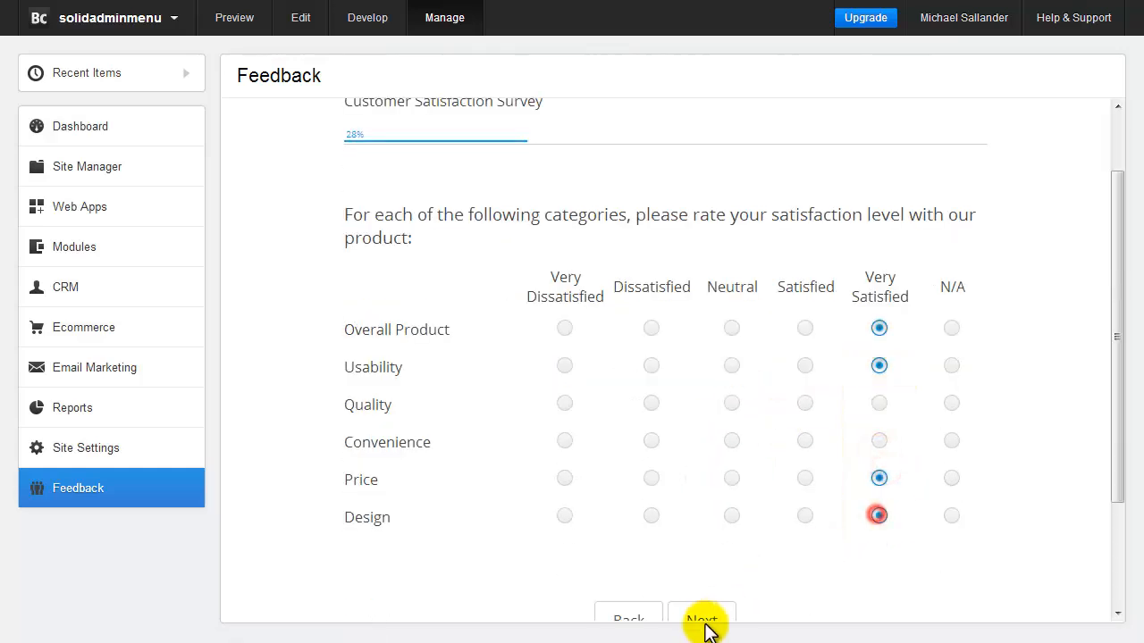
{"action": "scroll", "coordinate": [715, 536], "scroll_direction": "down", "scroll_amount": 1}
{"action": "left_click", "coordinate": [703, 533]}
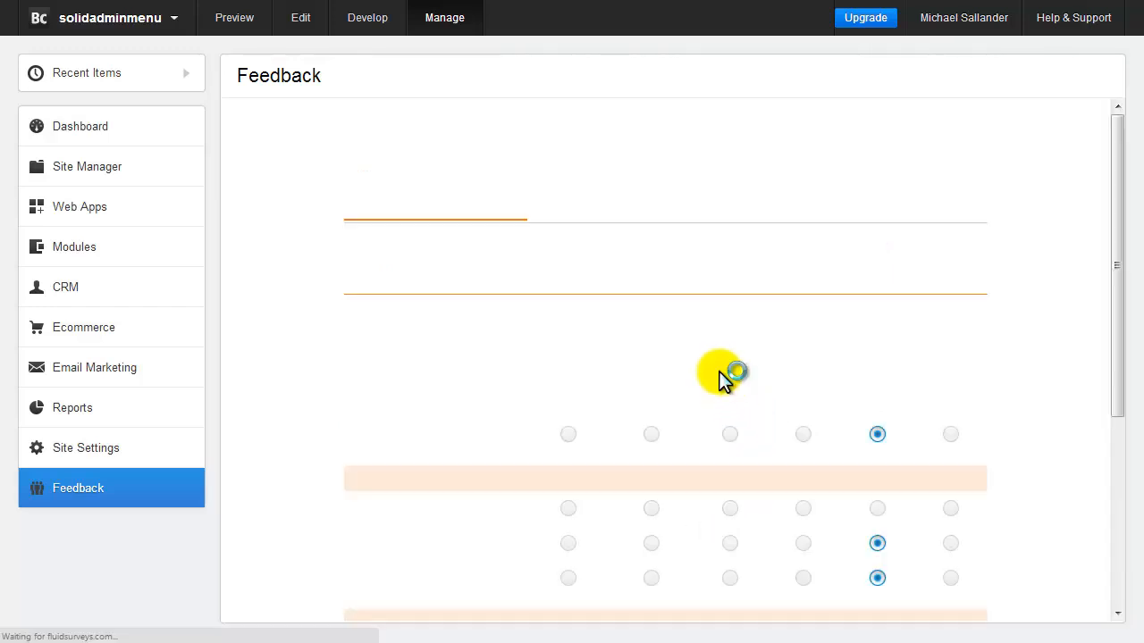
Rate the unanswered Convenience and Quality categories as Very Satisfied and continue to the staff performance page.
{"action": "scroll", "coordinate": [758, 336], "scroll_direction": "down", "scroll_amount": 2}
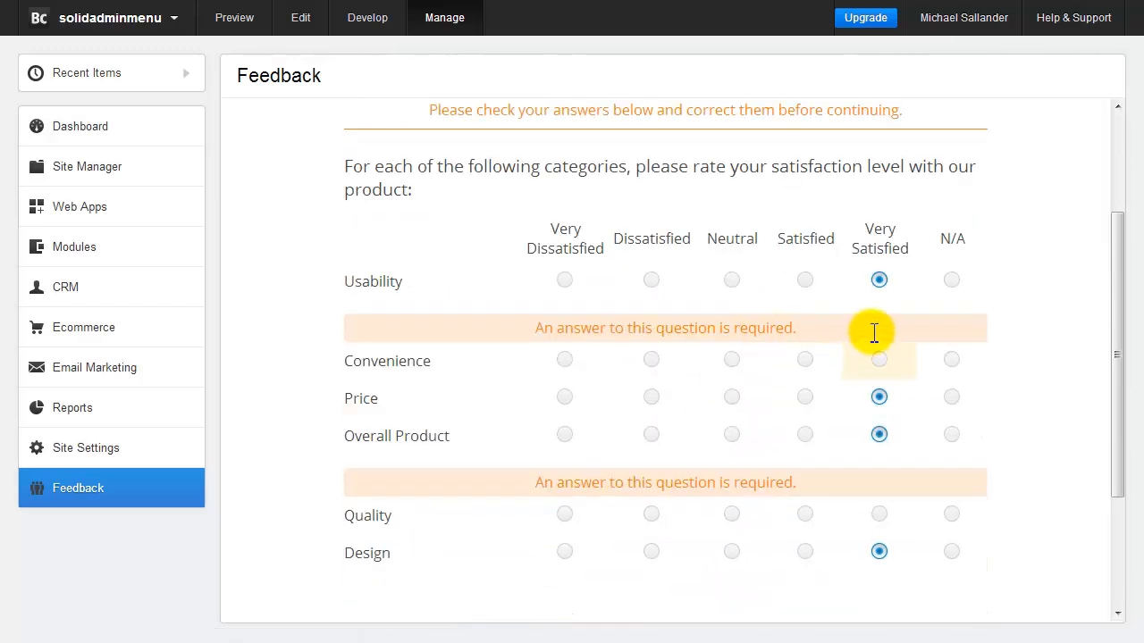
{"action": "left_click", "coordinate": [879, 360]}
{"action": "left_click", "coordinate": [879, 516]}
{"action": "scroll", "coordinate": [779, 449], "scroll_direction": "down", "scroll_amount": 1}
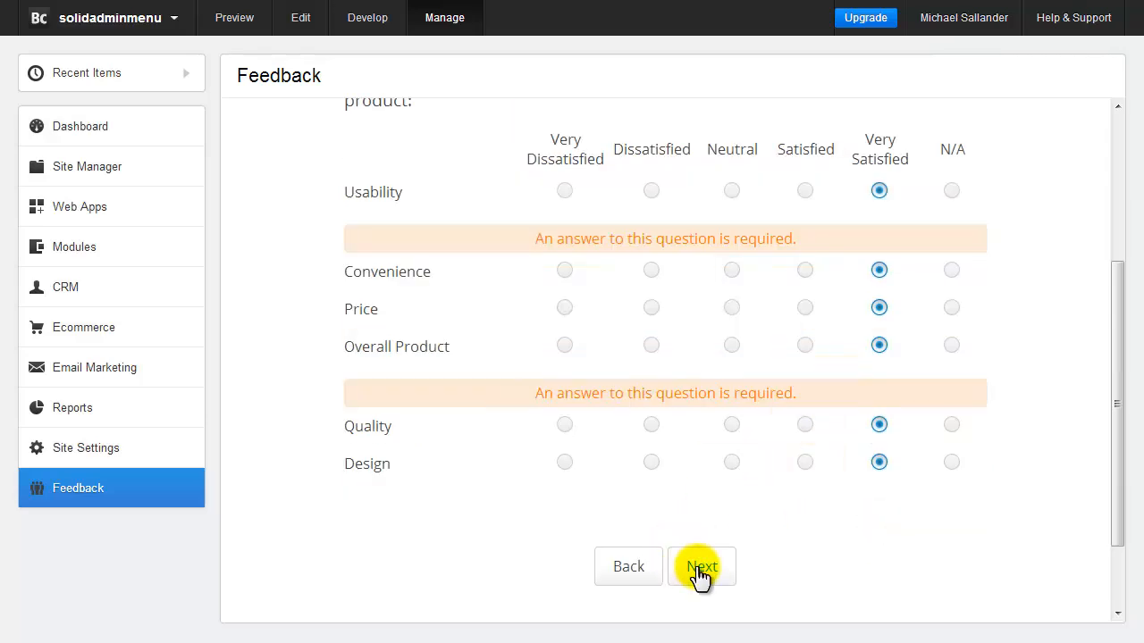
{"action": "left_click", "coordinate": [697, 567]}
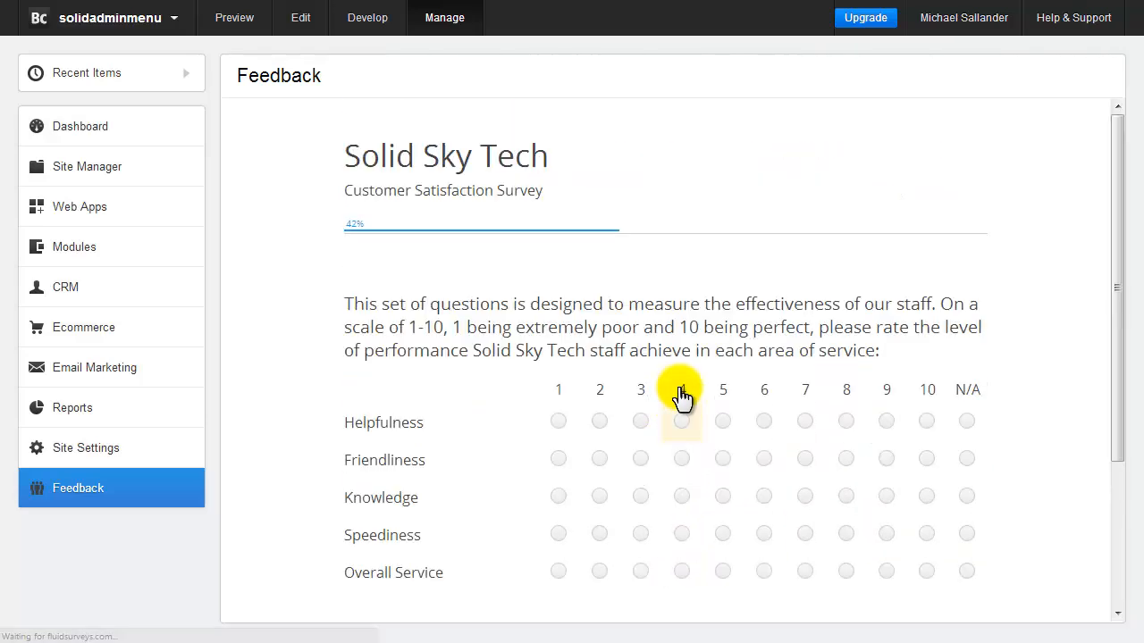
Rate the staff 10 for Helpfulness, Friendliness, Knowledge, Speediness and Overall Service, and continue to the competitor comparison page.
{"action": "scroll", "coordinate": [682, 396], "scroll_direction": "down", "scroll_amount": 2}
{"action": "left_click", "coordinate": [927, 242]}
{"action": "left_click", "coordinate": [926, 279]}
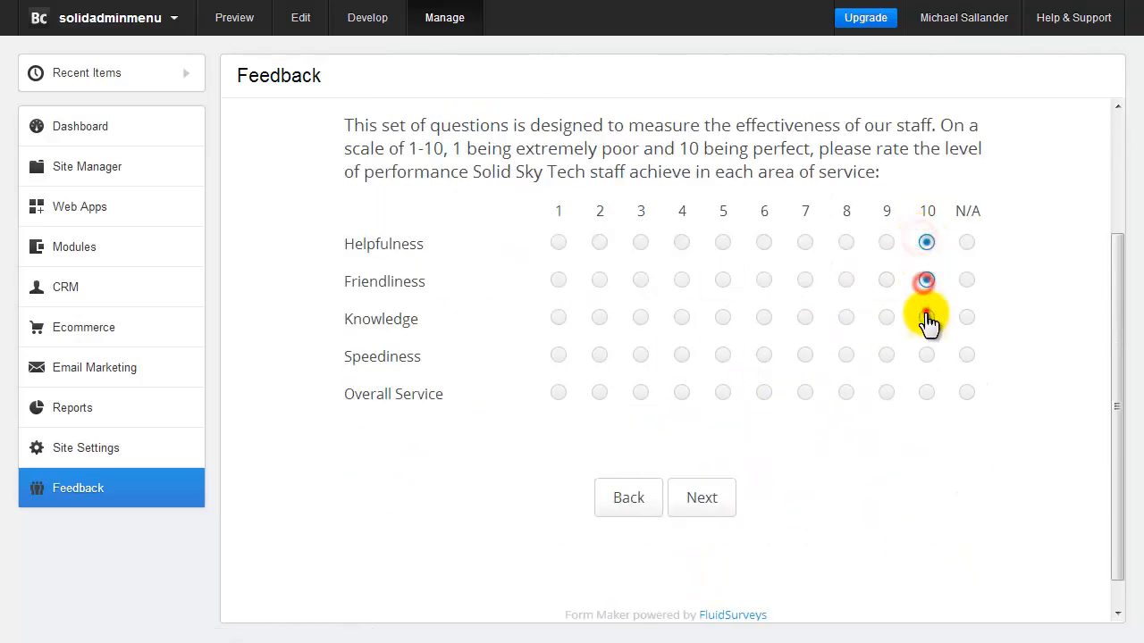
{"action": "left_click", "coordinate": [926, 318]}
{"action": "left_click", "coordinate": [926, 355]}
{"action": "left_click", "coordinate": [927, 393]}
{"action": "left_click", "coordinate": [693, 501]}
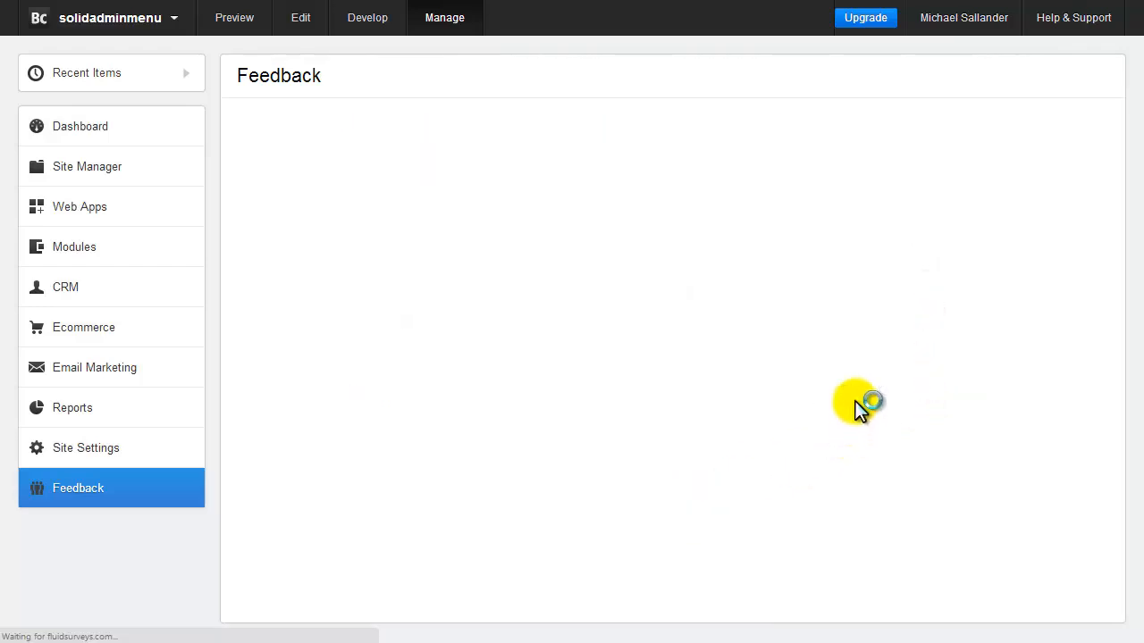
Rate the company Much Better than its competitors in all five categories, from Customer Service to Overall, and continue the survey.
{"action": "scroll", "coordinate": [823, 351], "scroll_direction": "down", "scroll_amount": 2}
{"action": "left_click", "coordinate": [877, 262]}
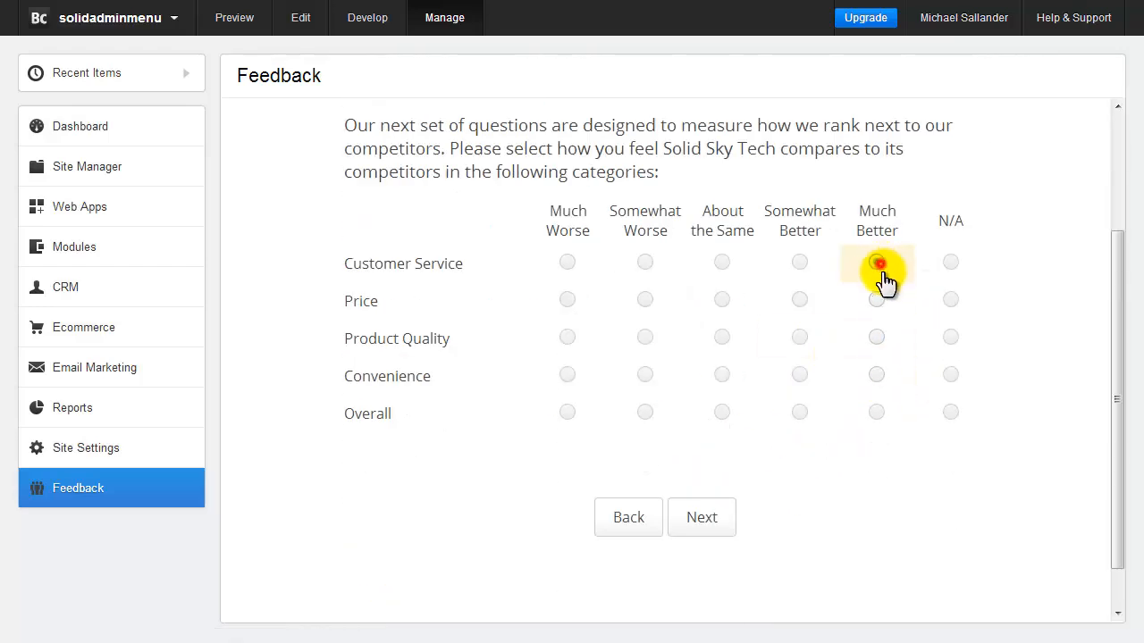
{"action": "left_click", "coordinate": [877, 299]}
{"action": "left_click", "coordinate": [877, 337]}
{"action": "left_click", "coordinate": [877, 374]}
{"action": "left_click", "coordinate": [877, 412]}
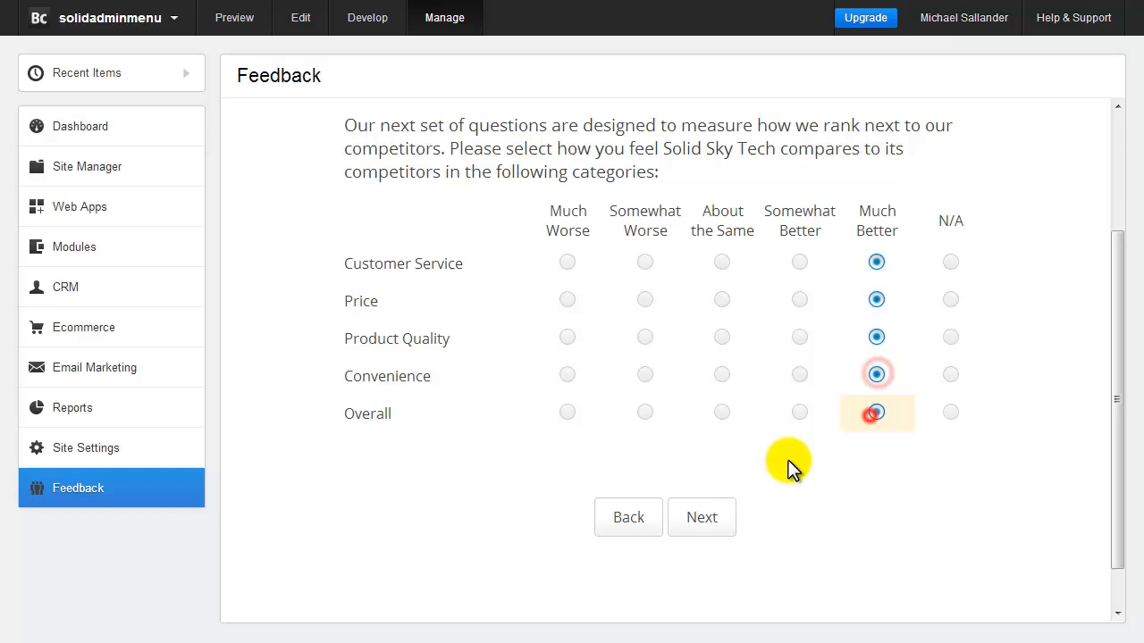
{"action": "left_click", "coordinate": [701, 518]}
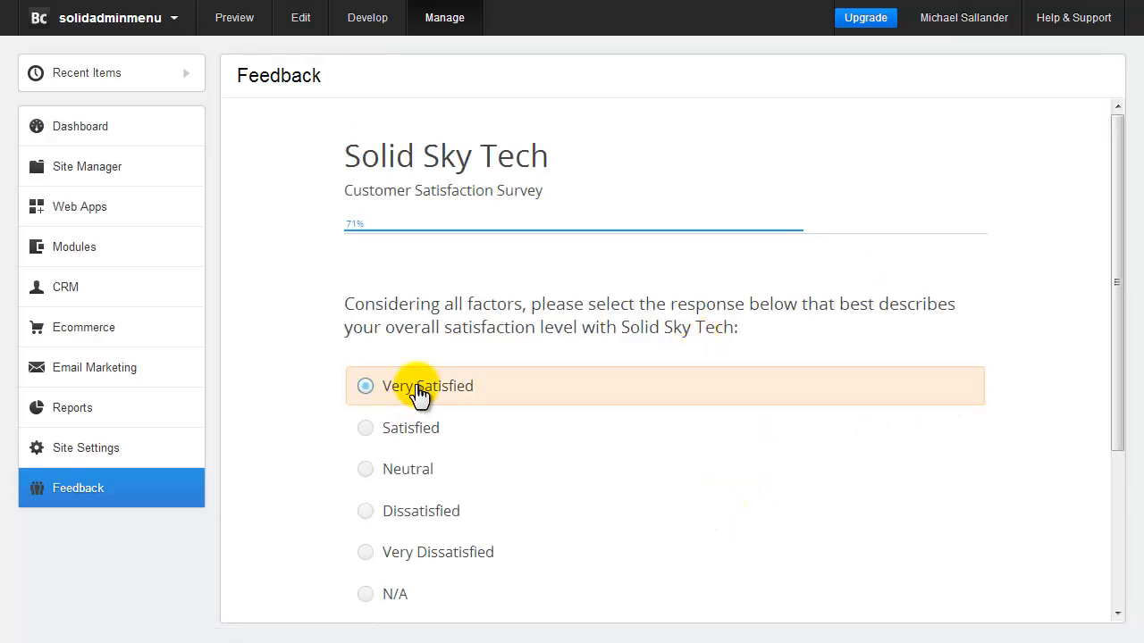
Choose Very Satisfied as the overall satisfaction level with Solid Sky Tech and continue to the comments page.
{"action": "left_click", "coordinate": [416, 385]}
{"action": "scroll", "coordinate": [676, 531], "scroll_direction": "down", "scroll_amount": 2}
{"action": "left_click", "coordinate": [679, 527]}
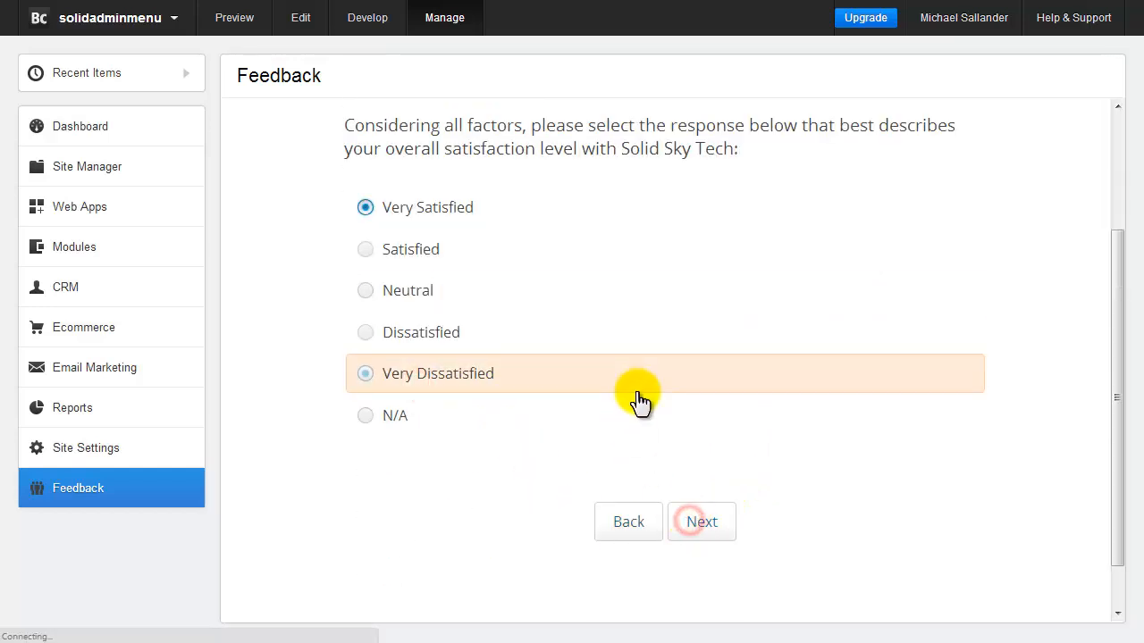
Enter the final comment "this is great!" and submit the completed survey.
{"action": "left_click", "coordinate": [649, 410]}
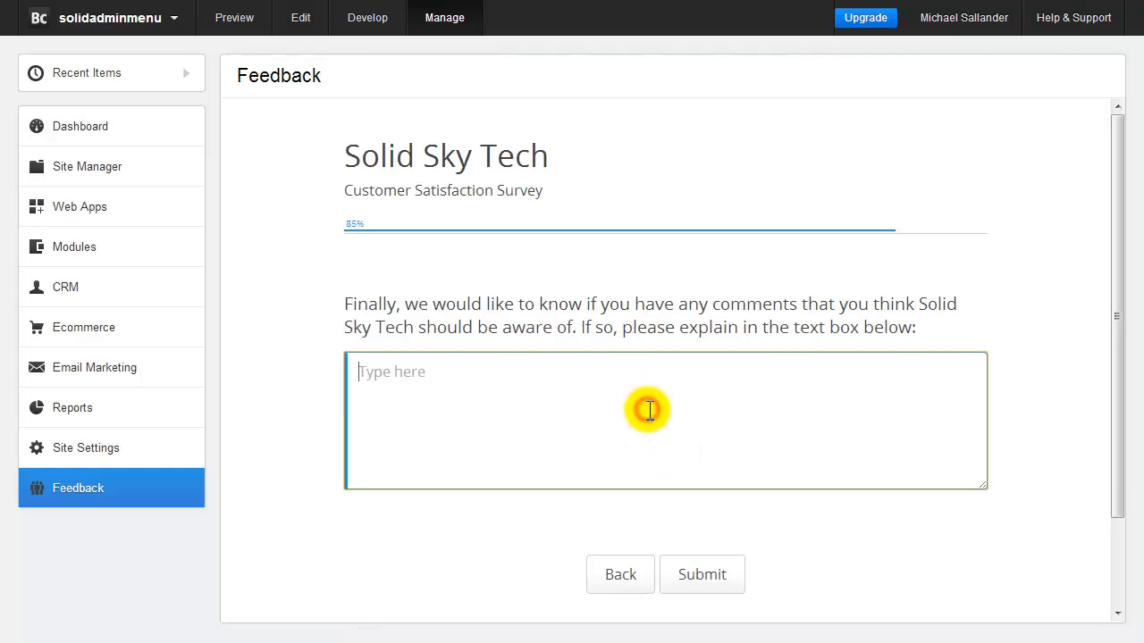
{"action": "type", "text": "this is great!"}
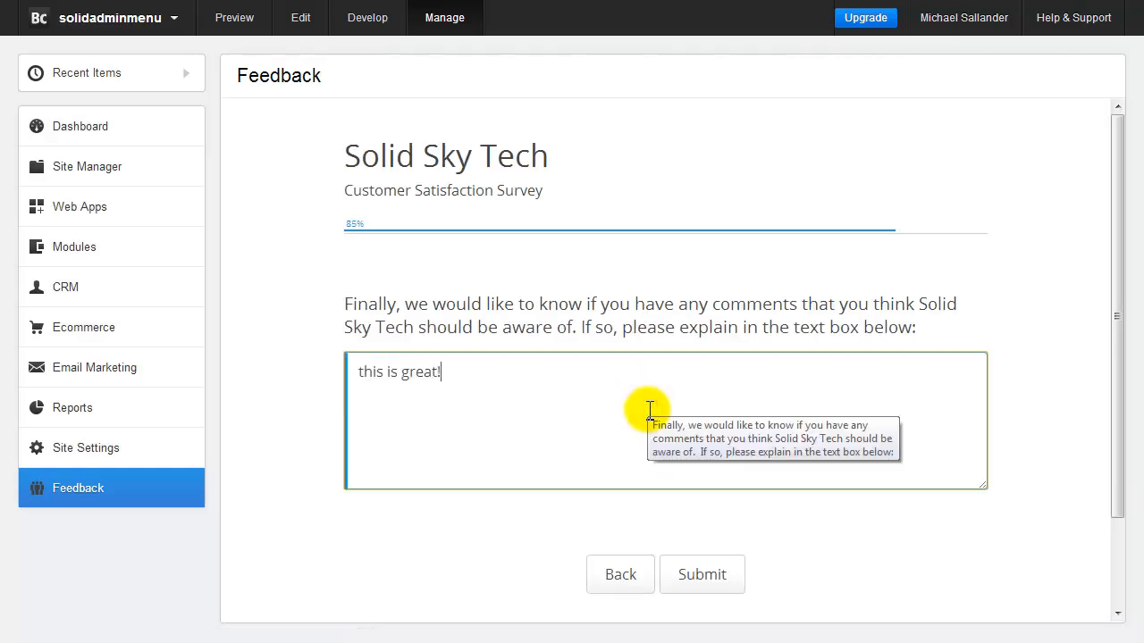
{"action": "left_click", "coordinate": [722, 576]}
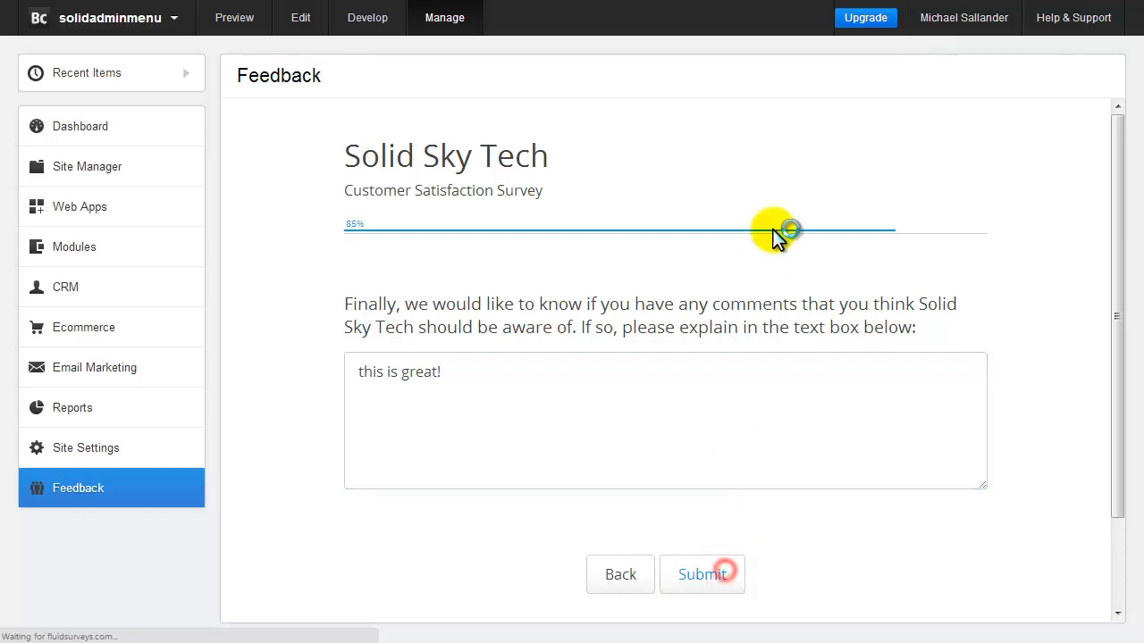